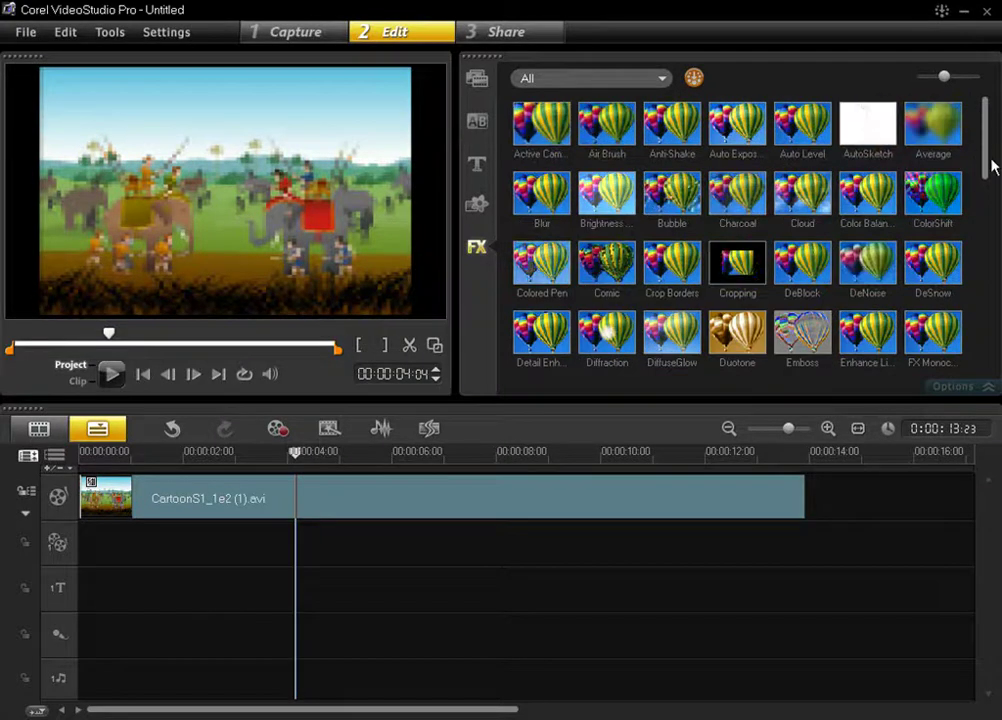
- Apply the Rain video filter to the CartoonS1_1e2 (1).avi clip and preview the result
drag(985, 158, 983, 254)
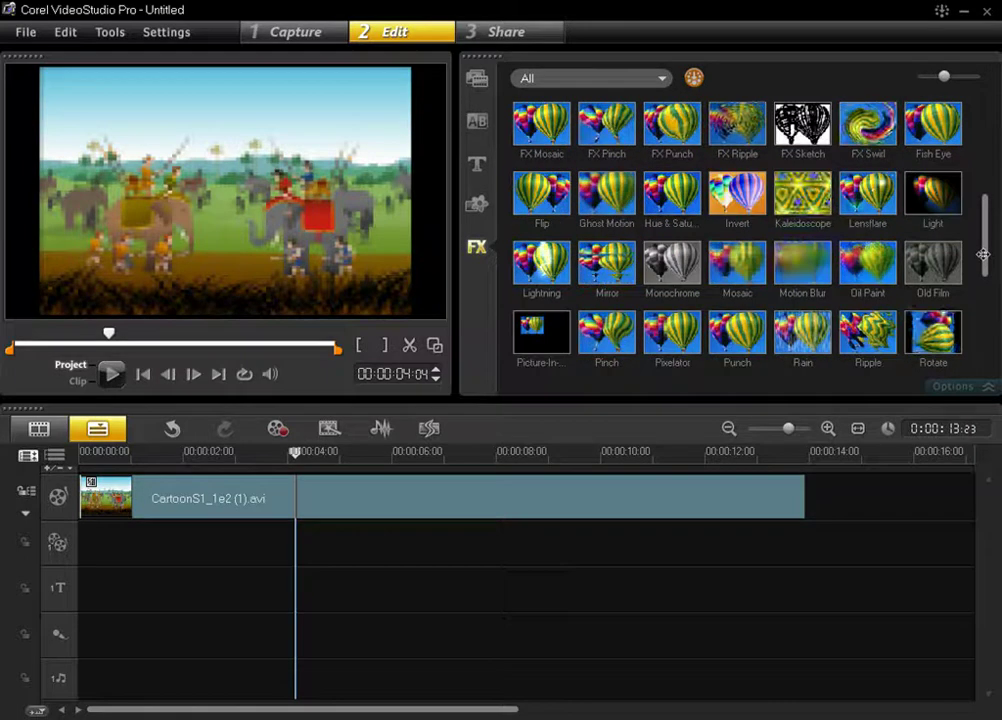
click(803, 338)
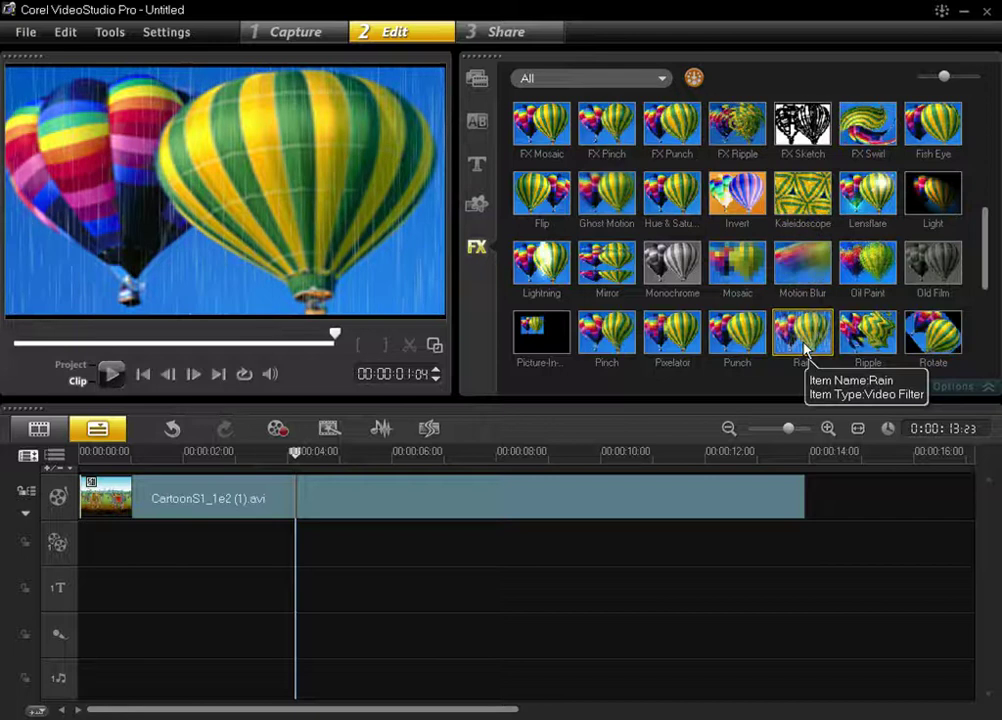
drag(815, 344, 481, 485)
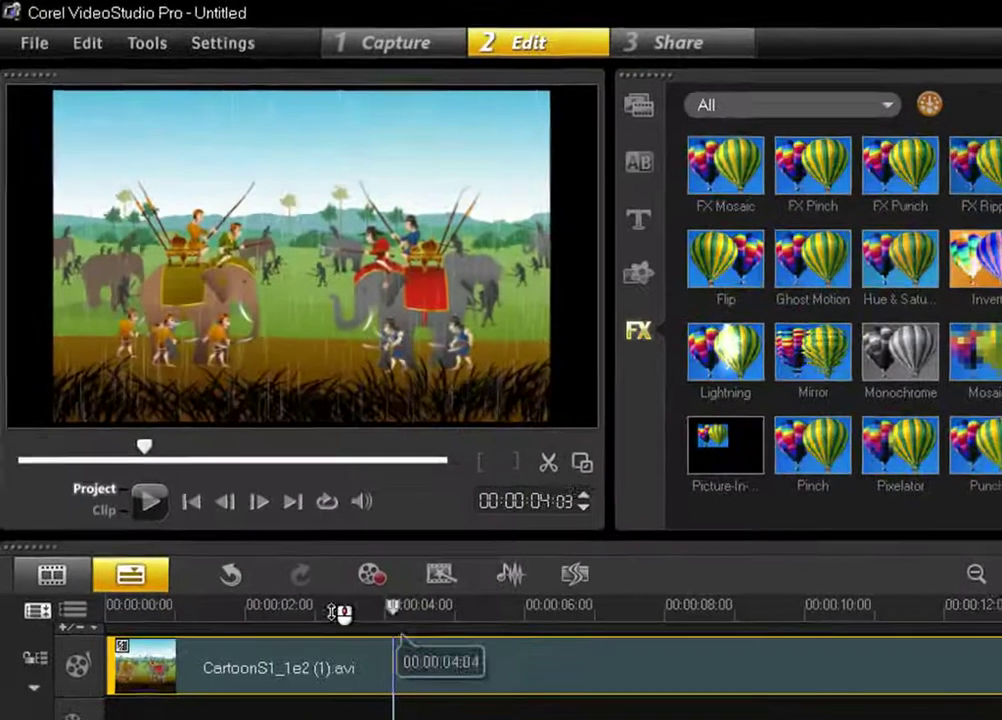
drag(340, 612, 160, 610)
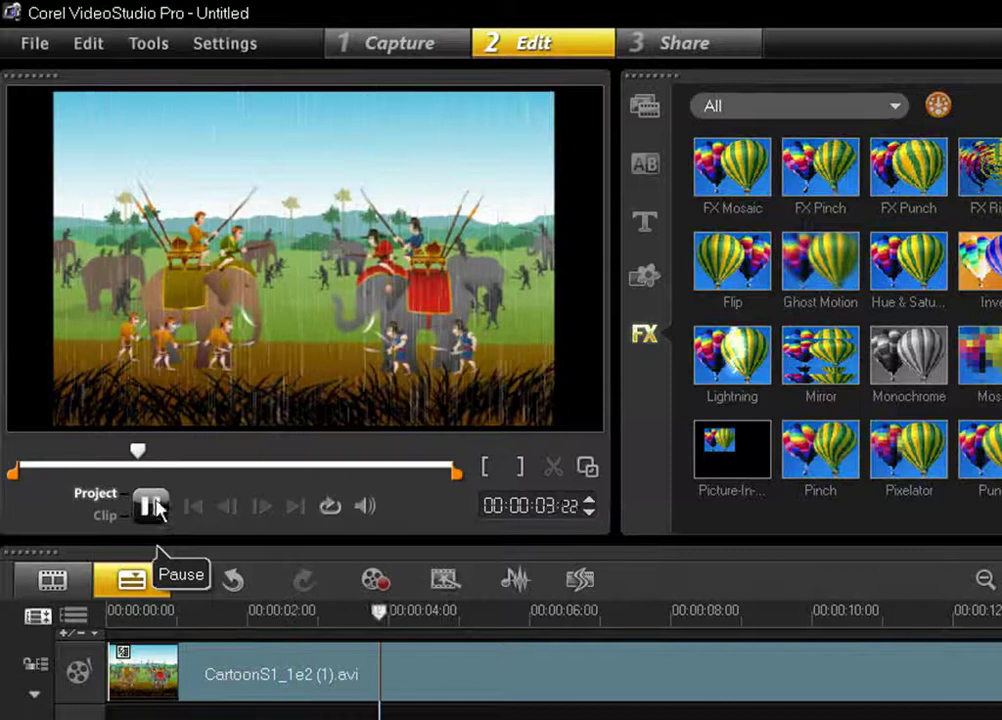
click(155, 507)
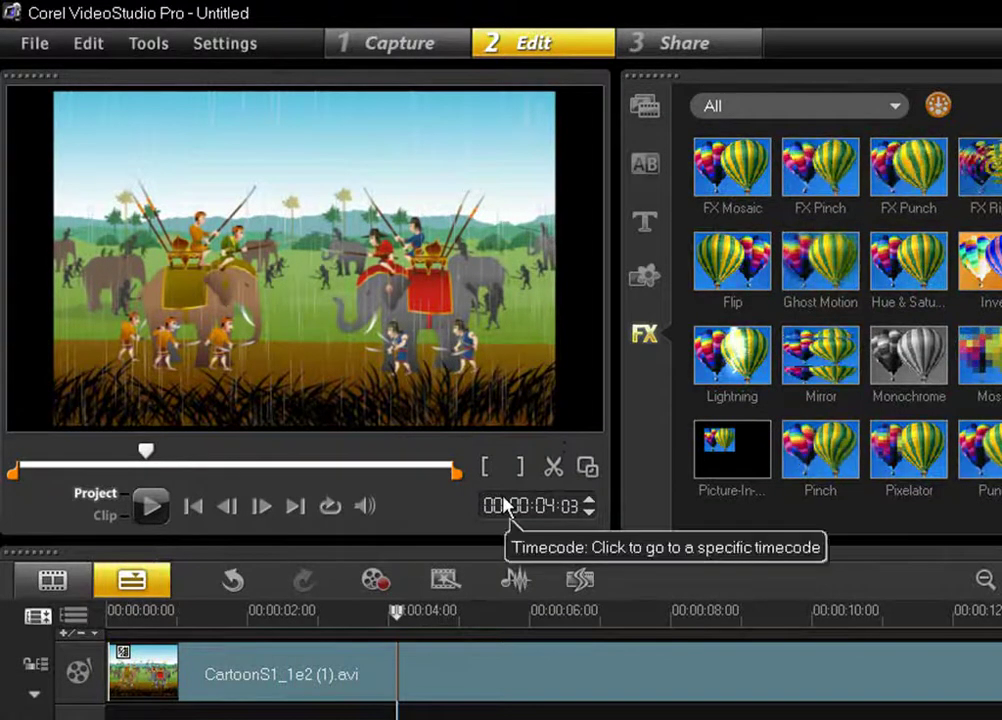
- Replace the clip's Rain filter with FX Punch and preview the effect along the timeline
click(389, 661)
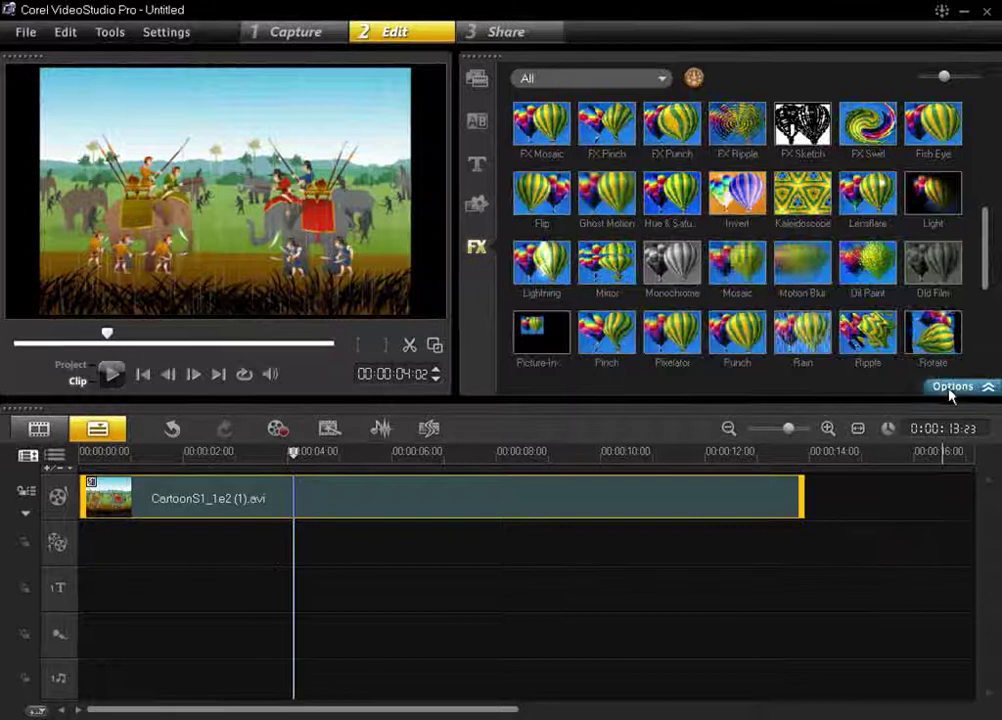
click(953, 387)
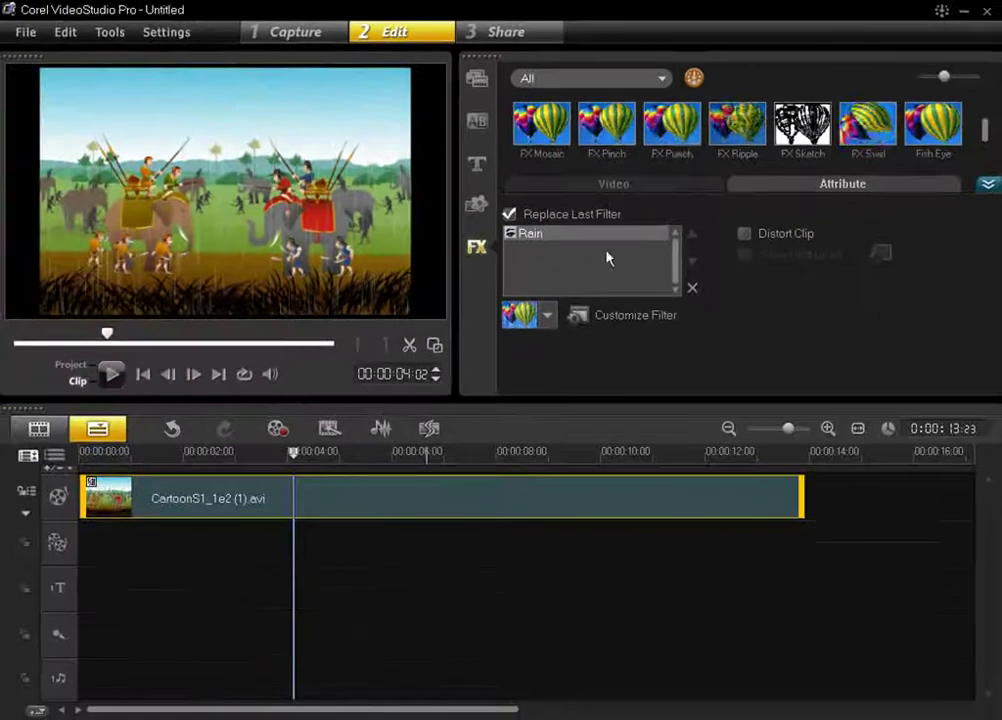
click(672, 125)
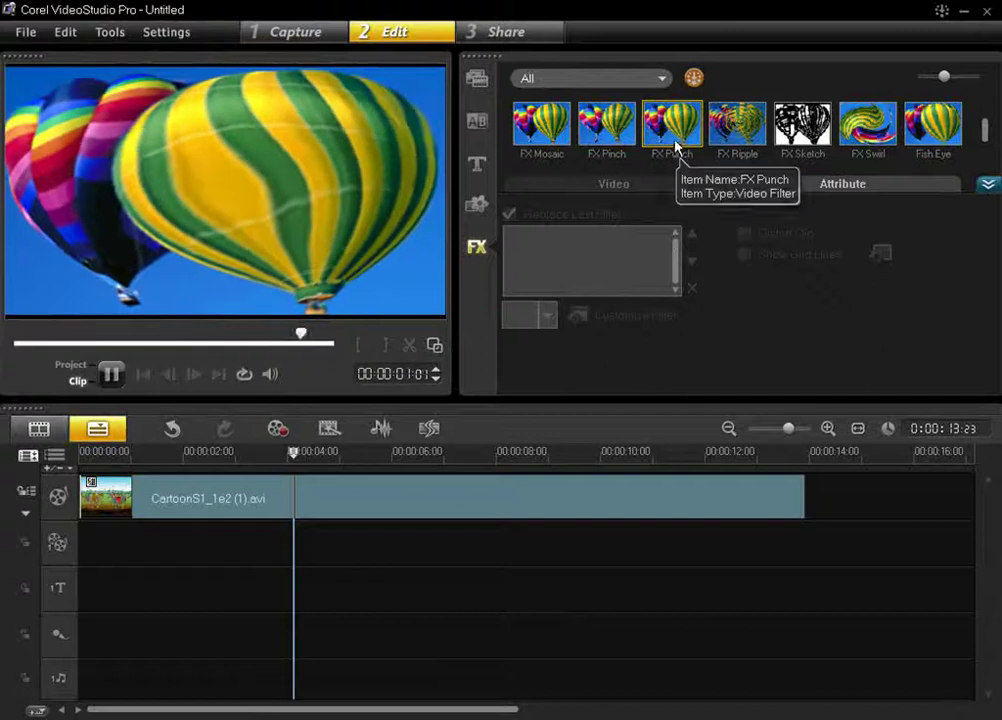
drag(675, 148, 341, 498)
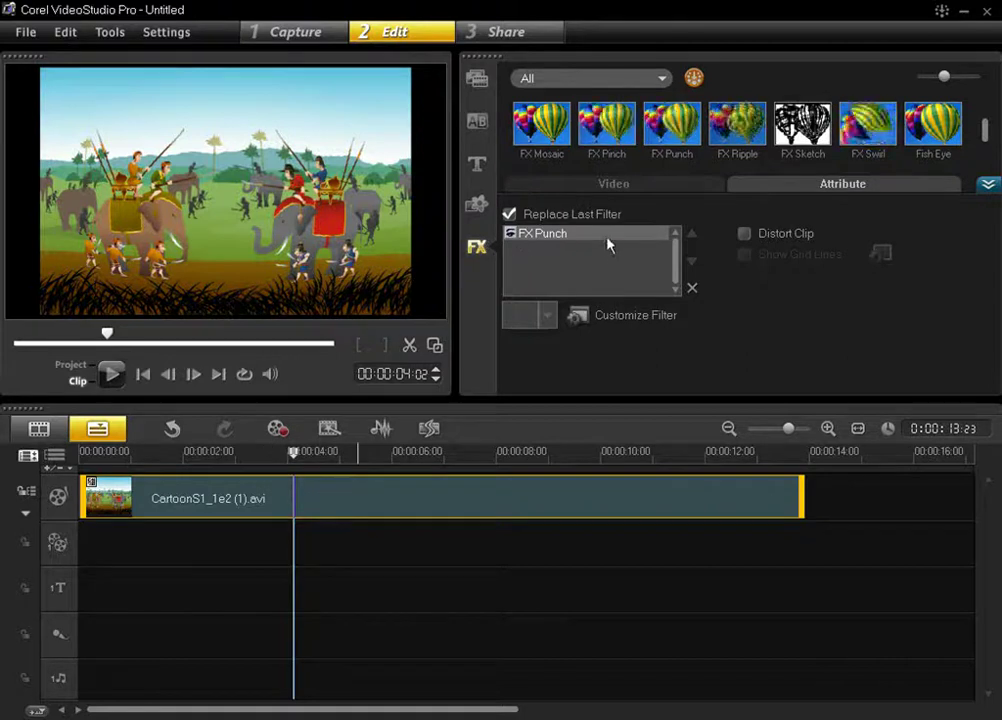
click(249, 452)
click(262, 456)
key(space)
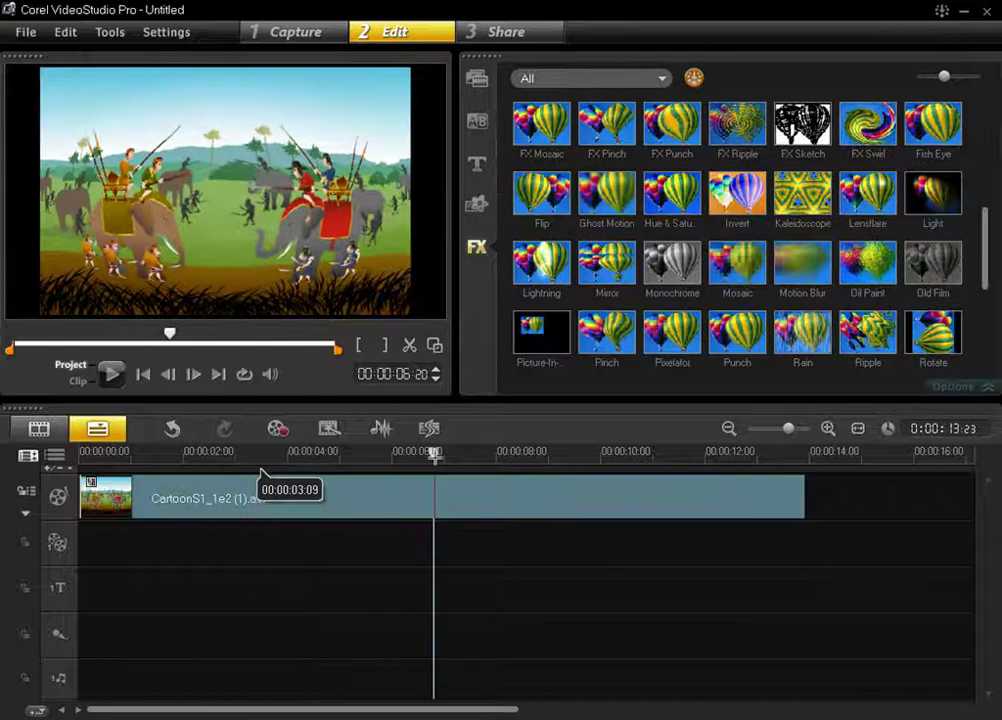
click(272, 456)
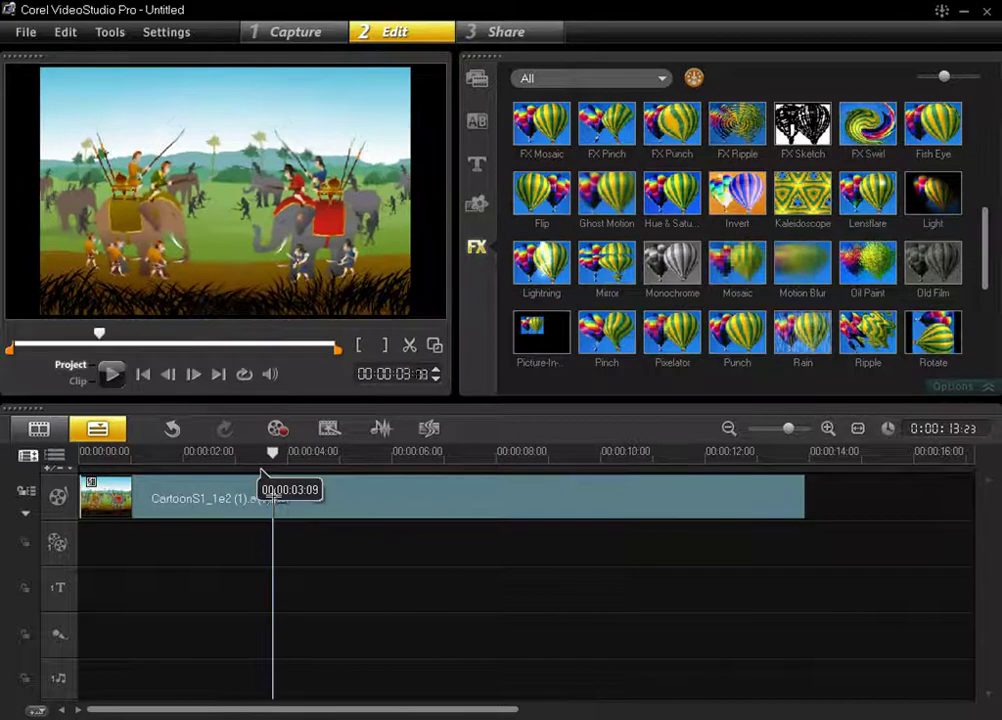
drag(271, 494, 249, 494)
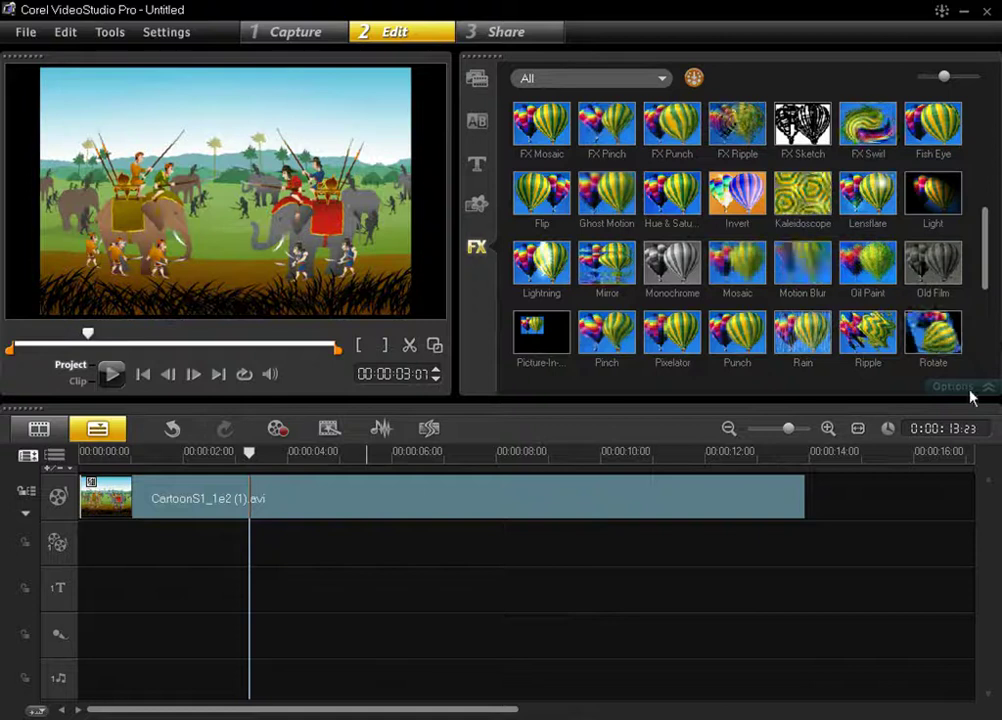
- Apply the Old Film filter to the CartoonS1_1e2 (1).avi clip in place of FX Punch and scrub through the result
click(945, 264)
drag(930, 265, 380, 488)
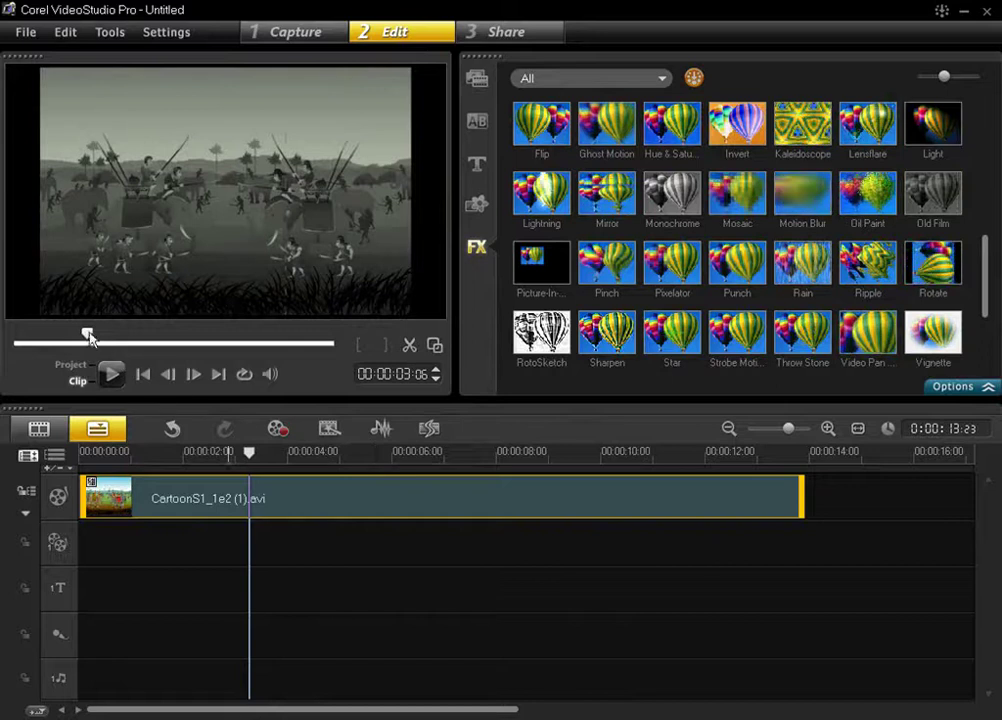
drag(107, 340, 168, 340)
drag(33, 340, 103, 347)
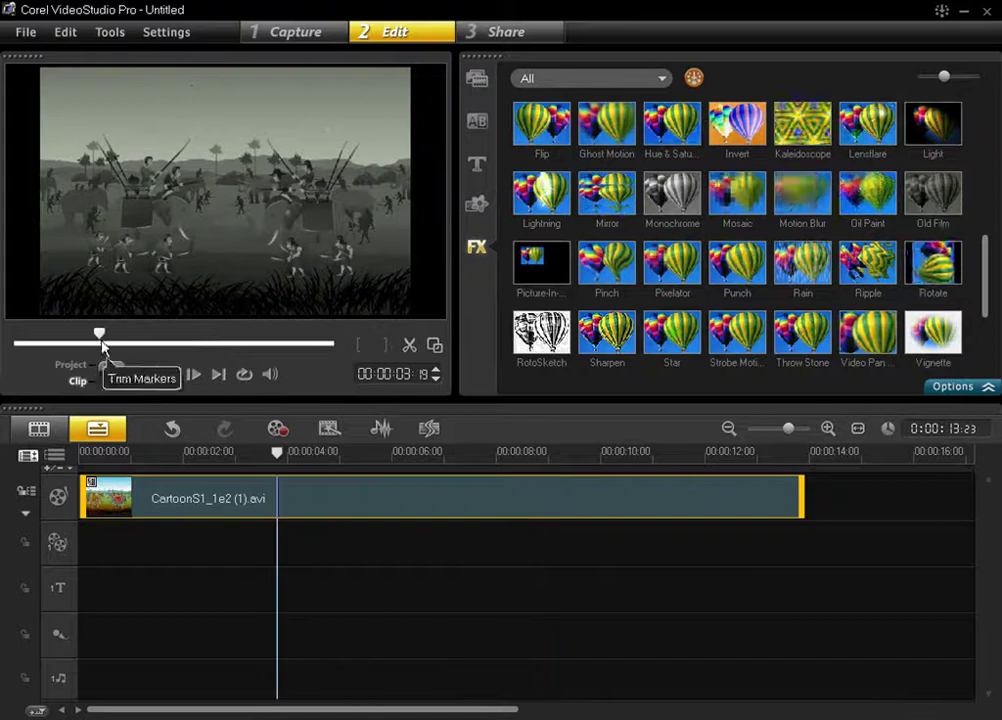
- With Replace Last Filter turned off, add the Lightning filter to the clip alongside Old Film and preview the combination
click(966, 387)
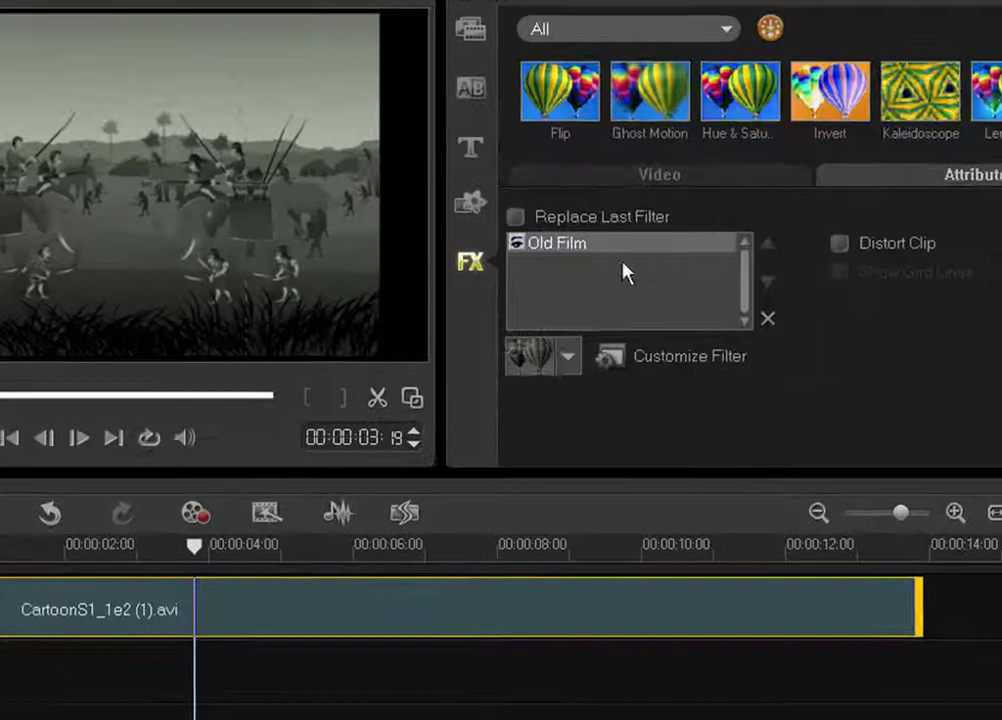
scroll(1001, 134, down, 5)
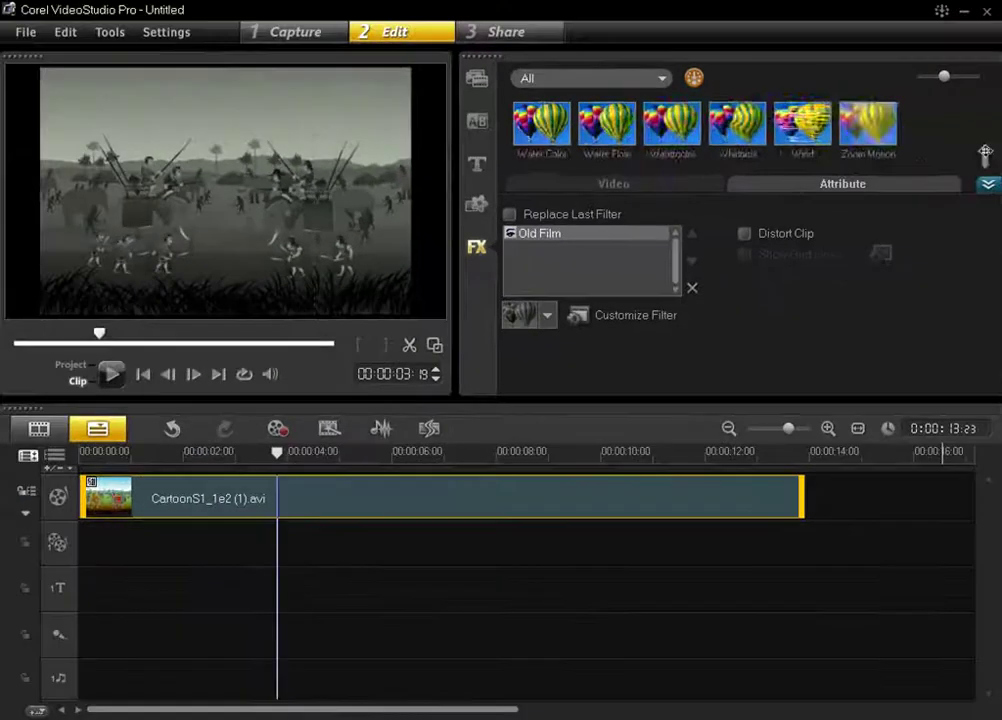
scroll(985, 155, up, 3)
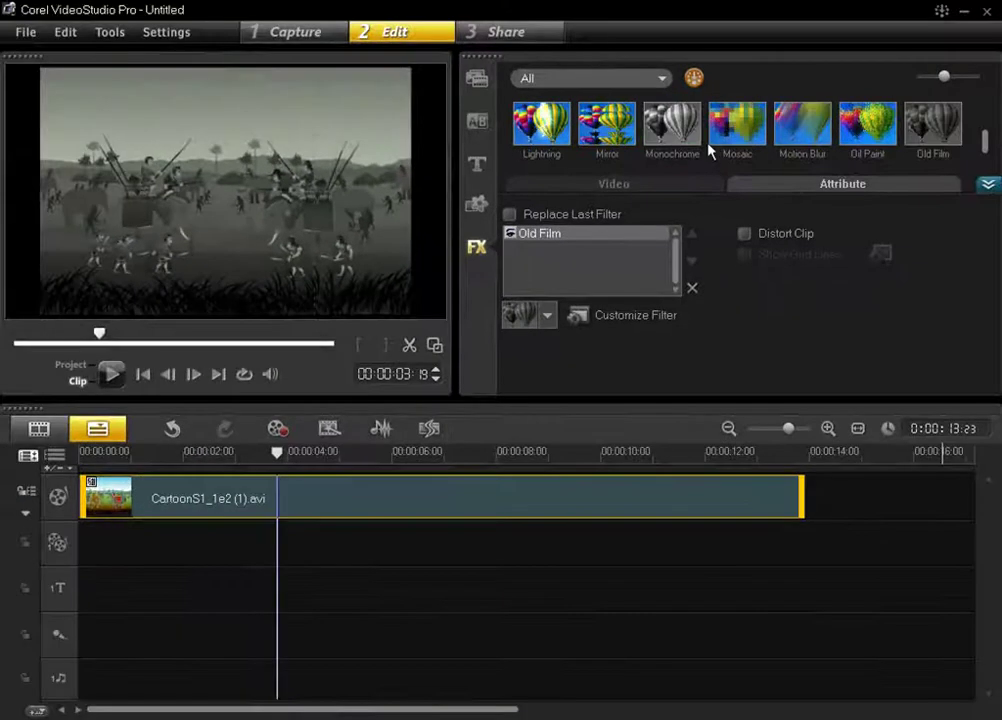
click(545, 128)
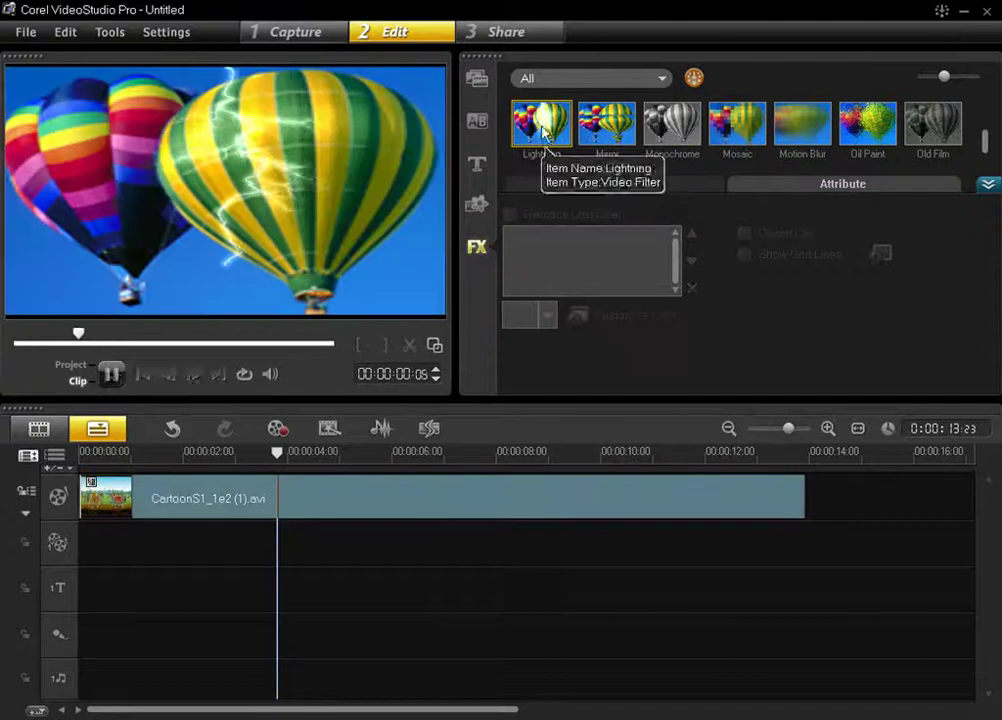
drag(545, 128, 260, 500)
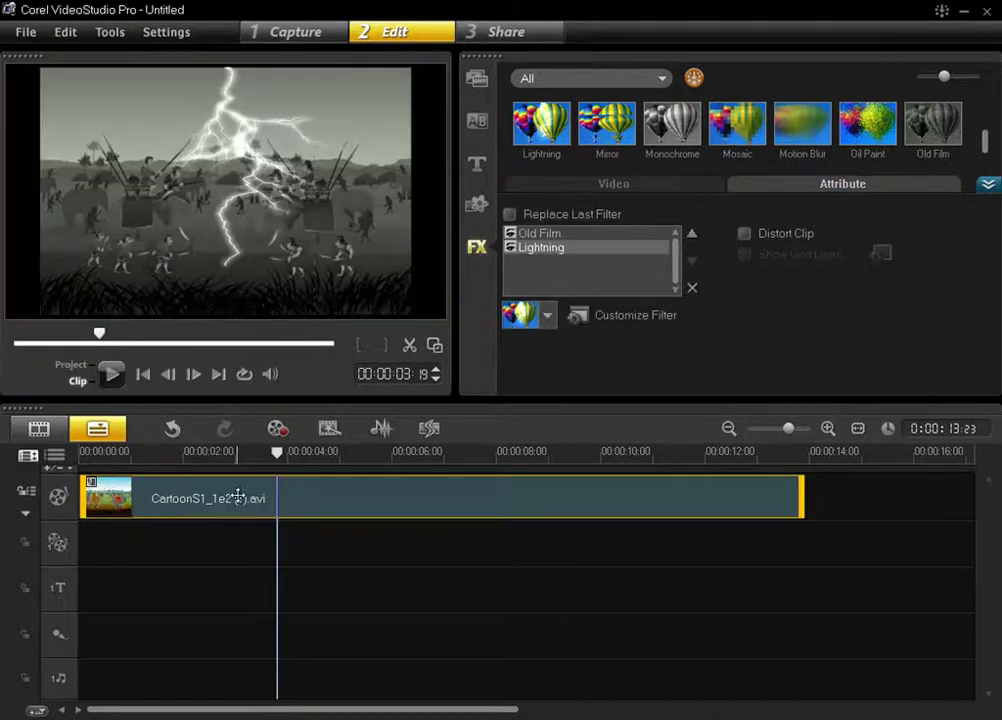
click(124, 453)
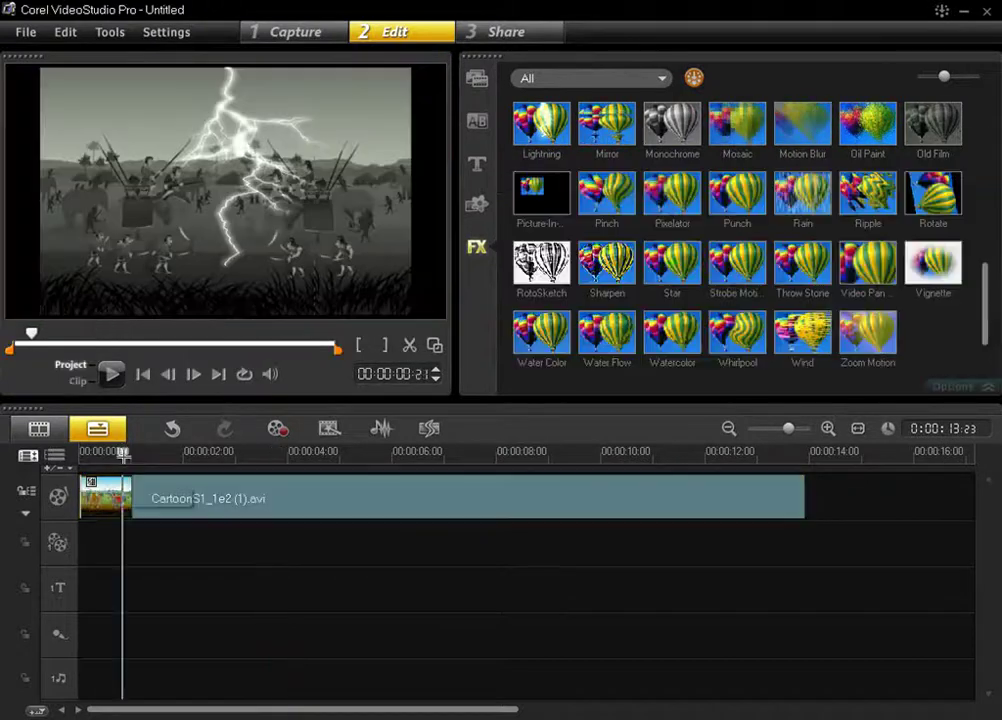
drag(139, 457, 352, 484)
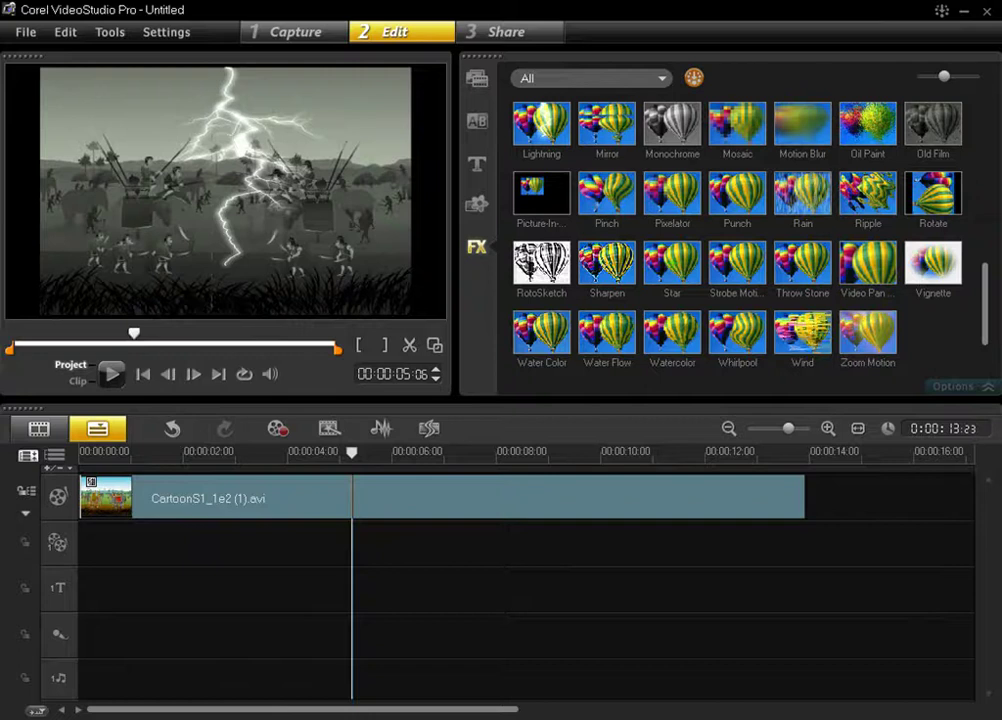
- Add the Rain filter to the clip on top of Old Film and Lightning and preview the stacked effects
click(802, 197)
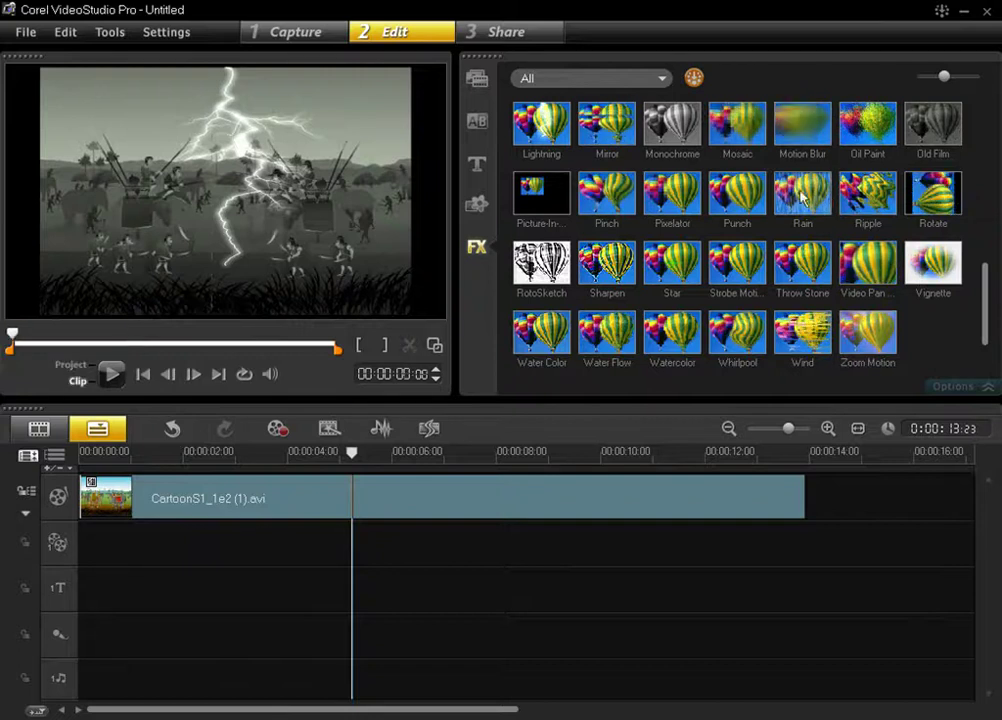
drag(814, 183, 253, 489)
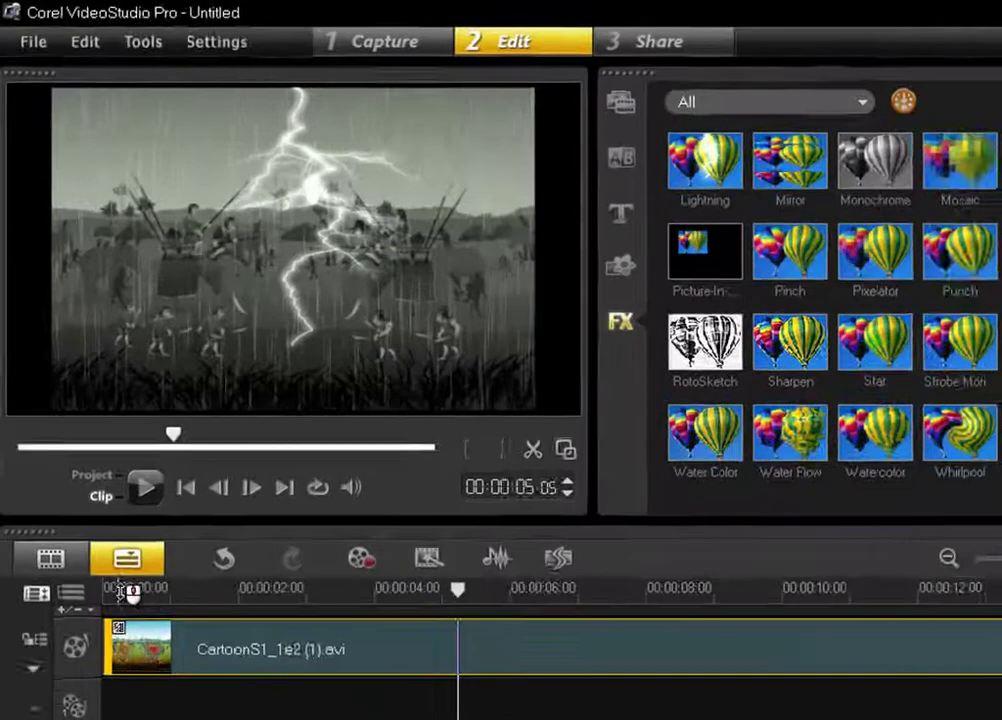
click(90, 452)
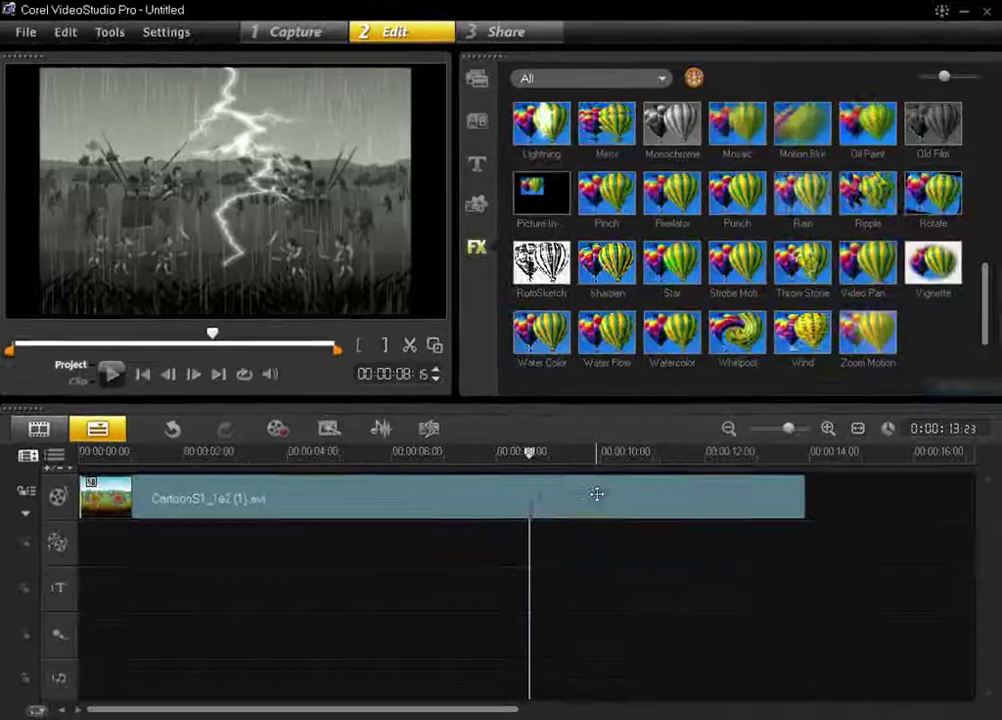
- Remove the Lightning and Old Film filters from the clip, keeping only Rain, and preview the result
click(597, 494)
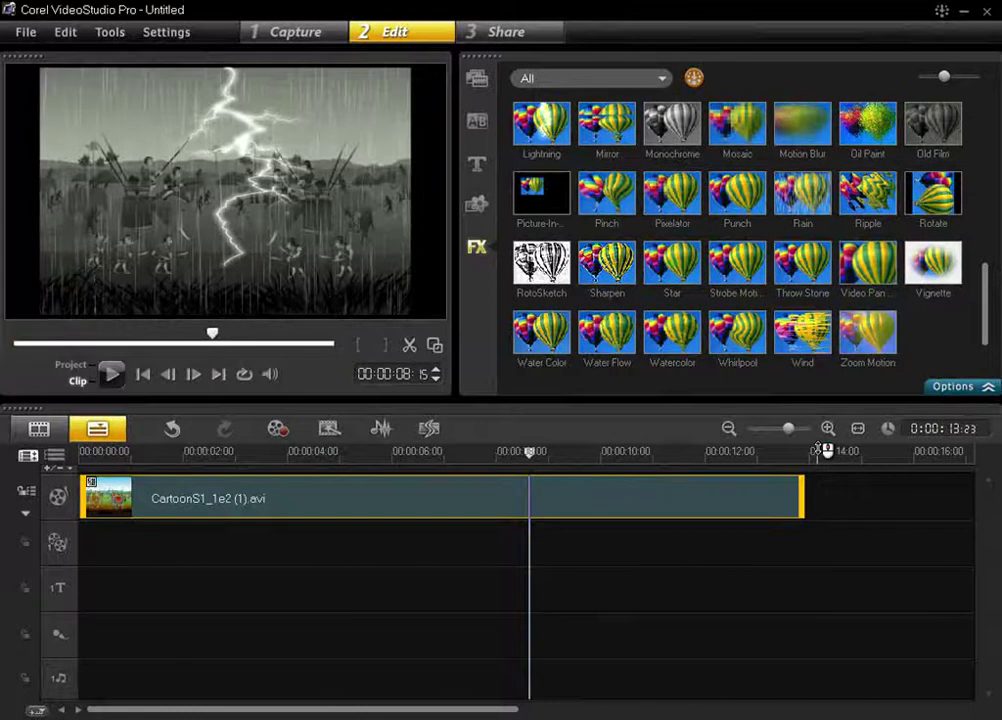
click(952, 387)
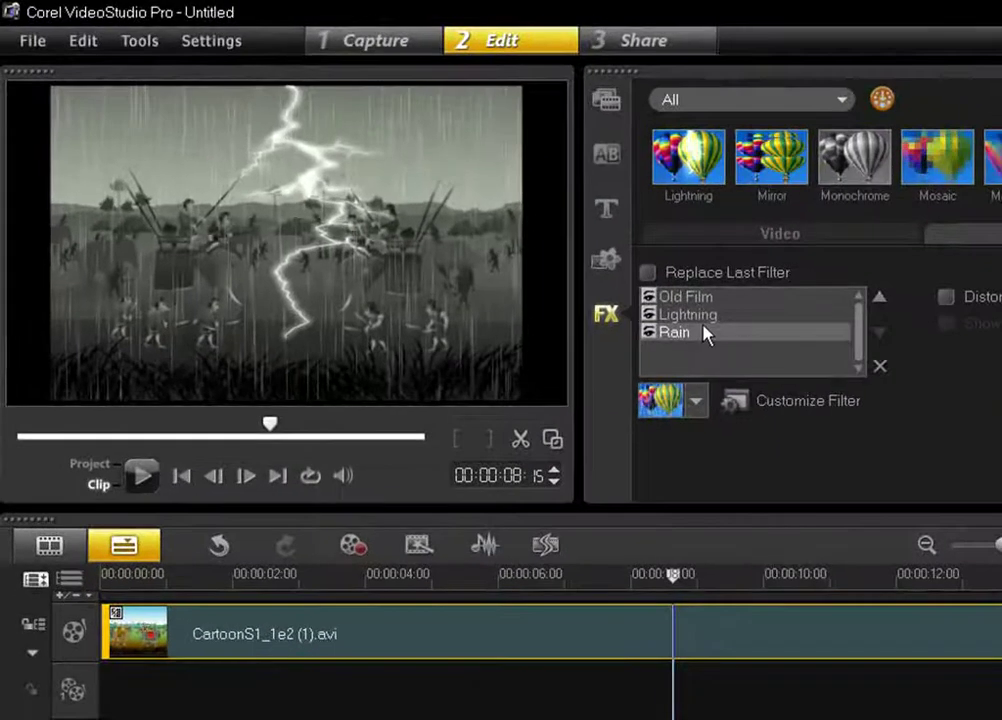
click(704, 320)
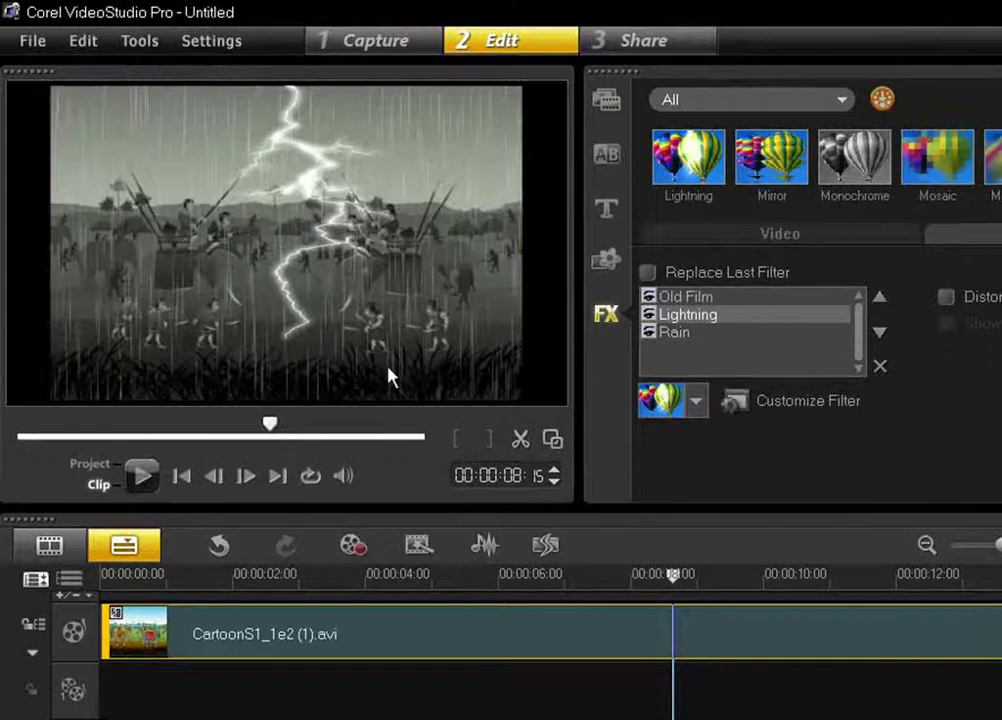
click(882, 368)
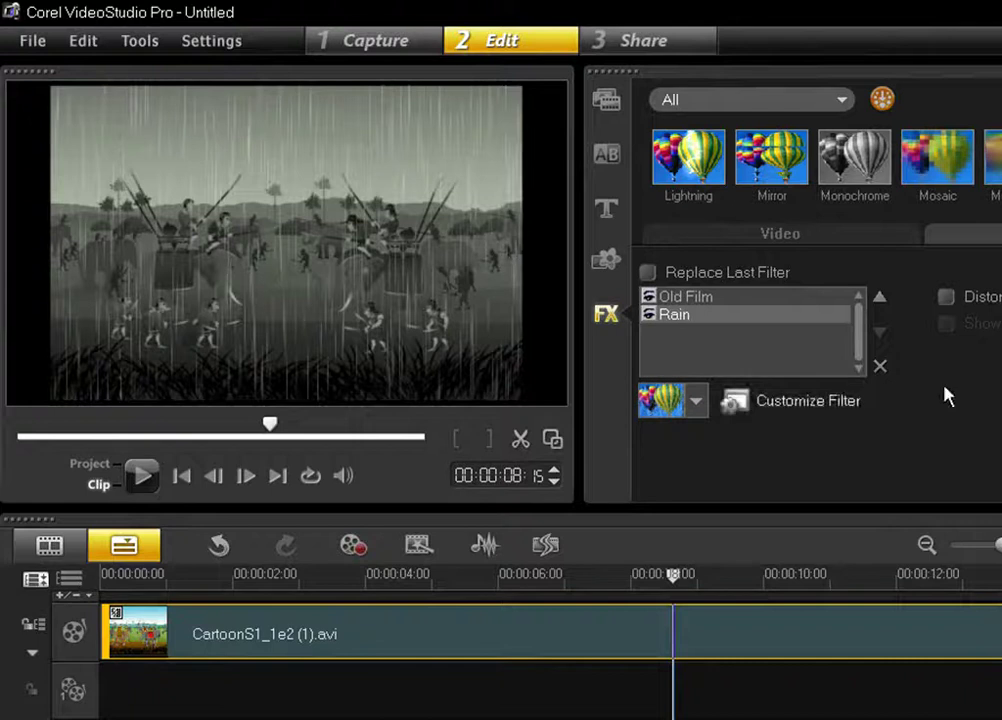
click(792, 298)
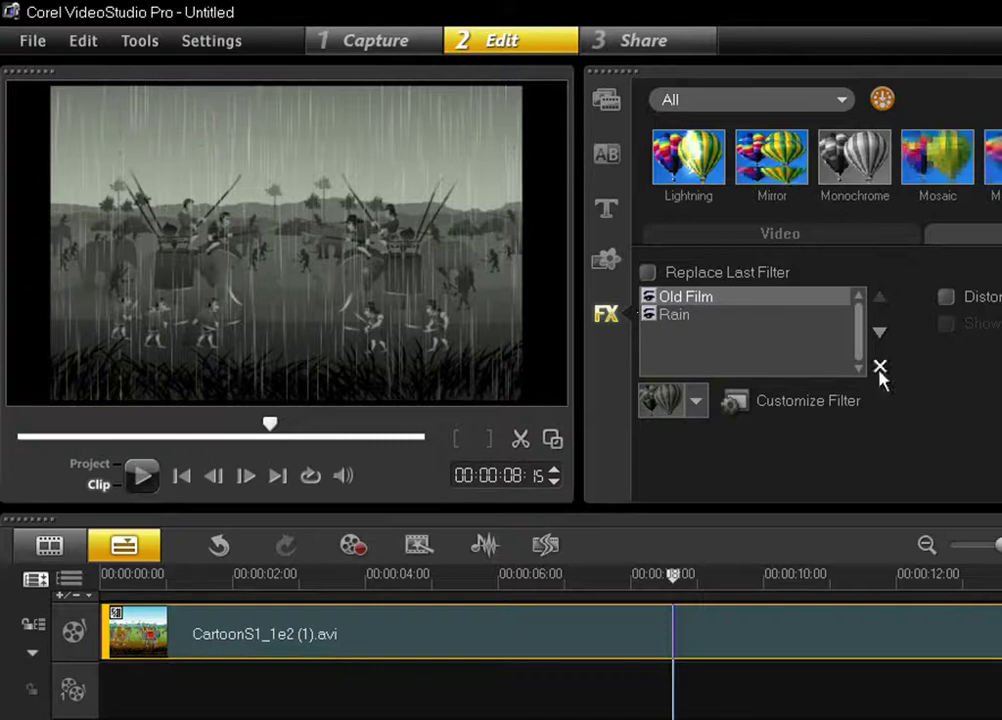
click(880, 368)
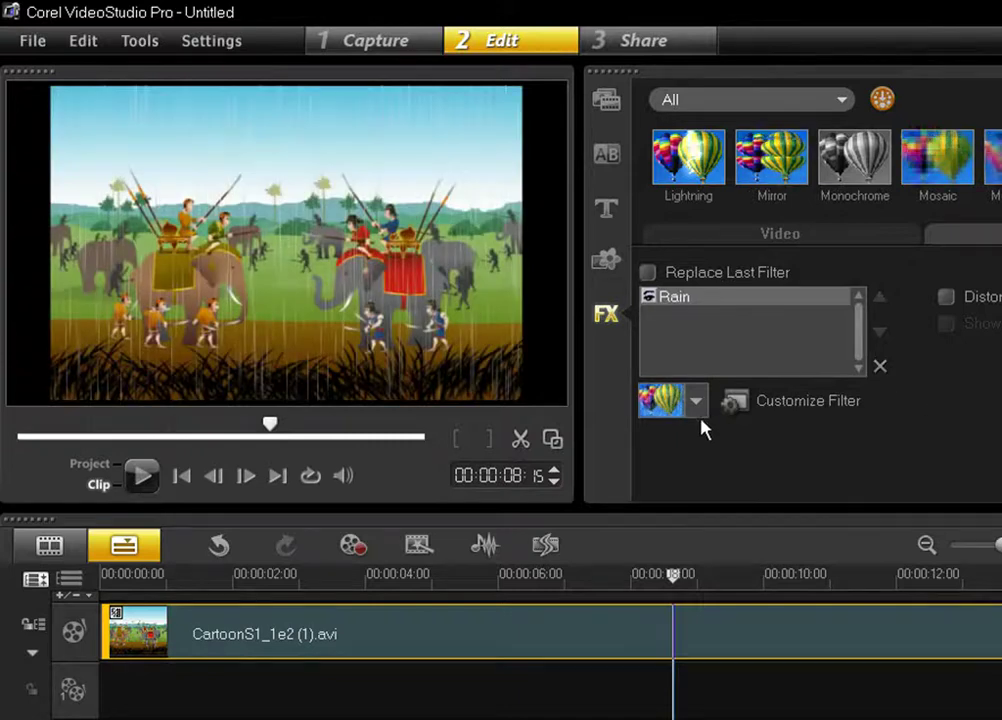
drag(325, 585, 450, 644)
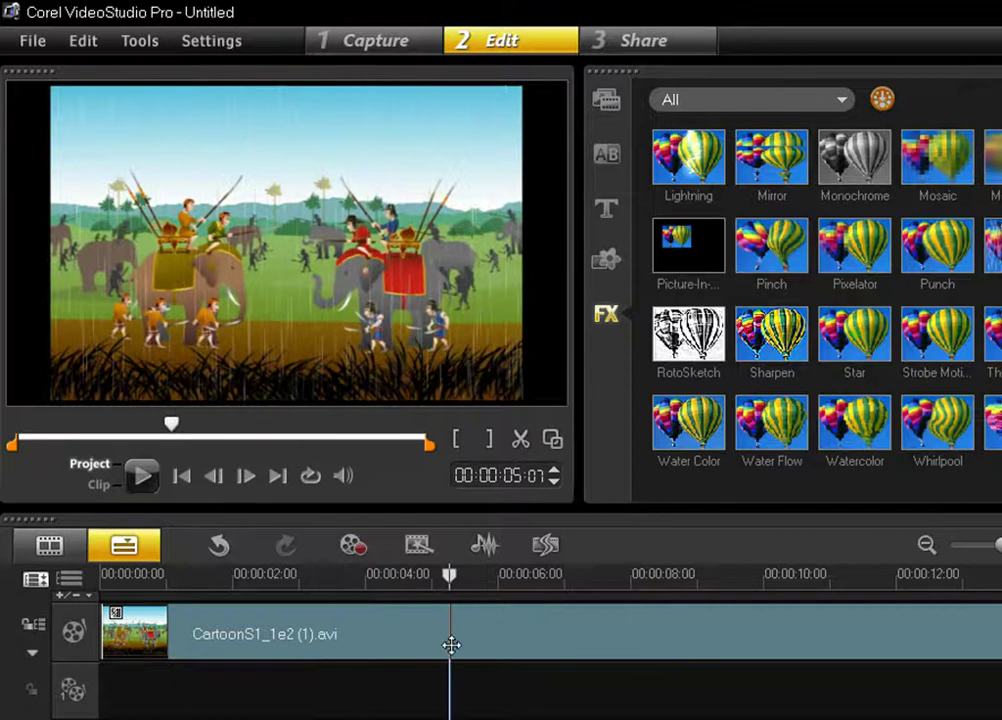
- Apply the first preset in the fourth row to the clip's Rain filter and open its customization settings
click(446, 644)
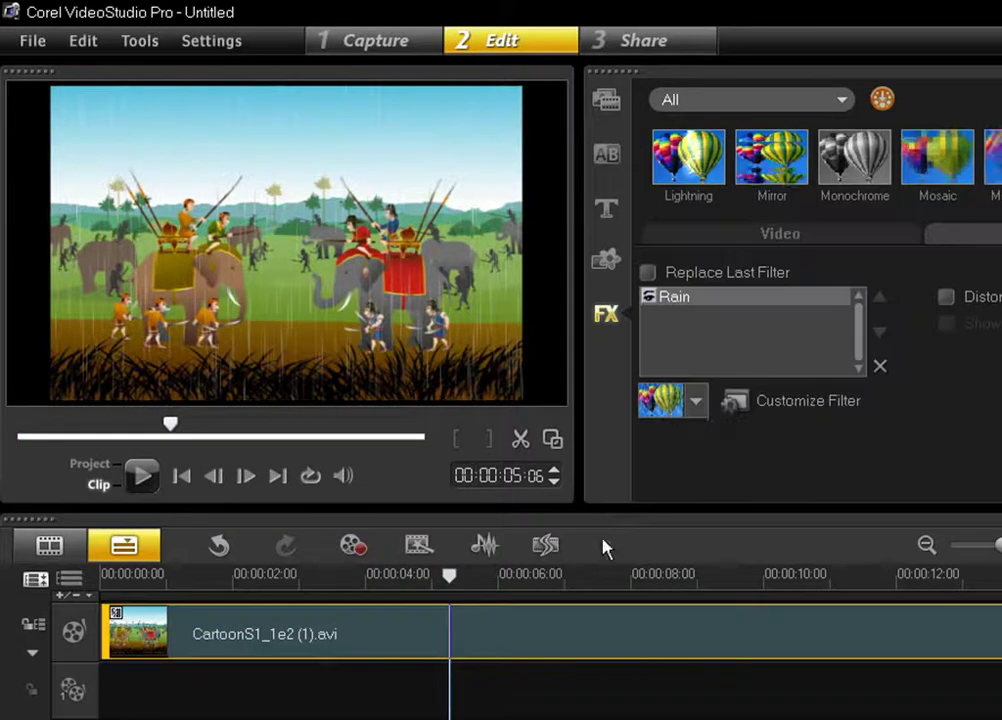
click(696, 401)
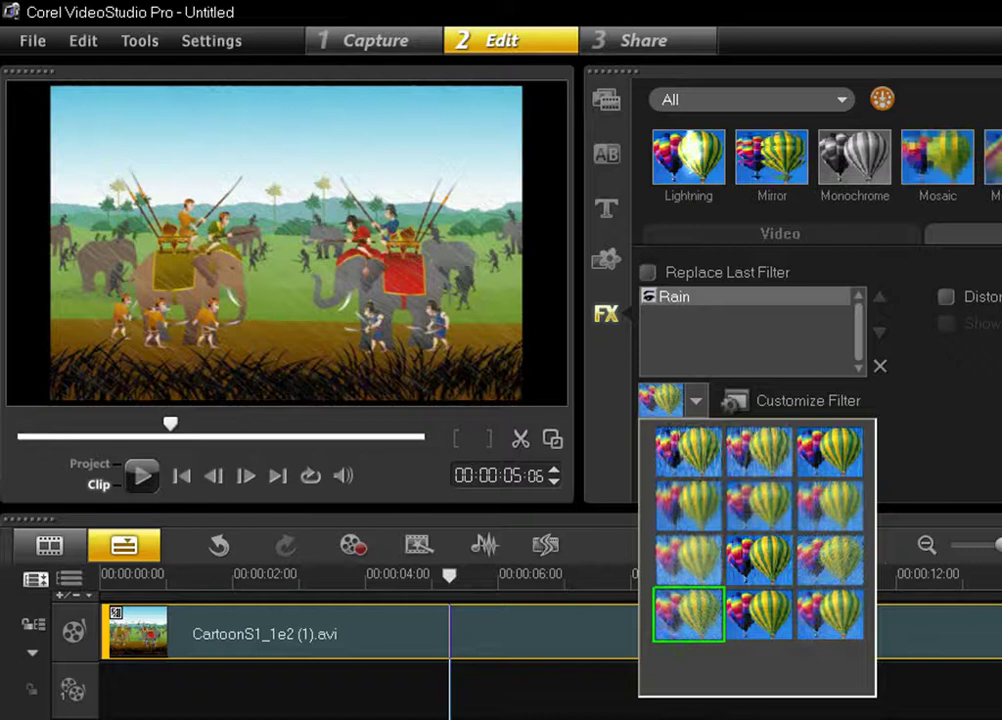
click(670, 630)
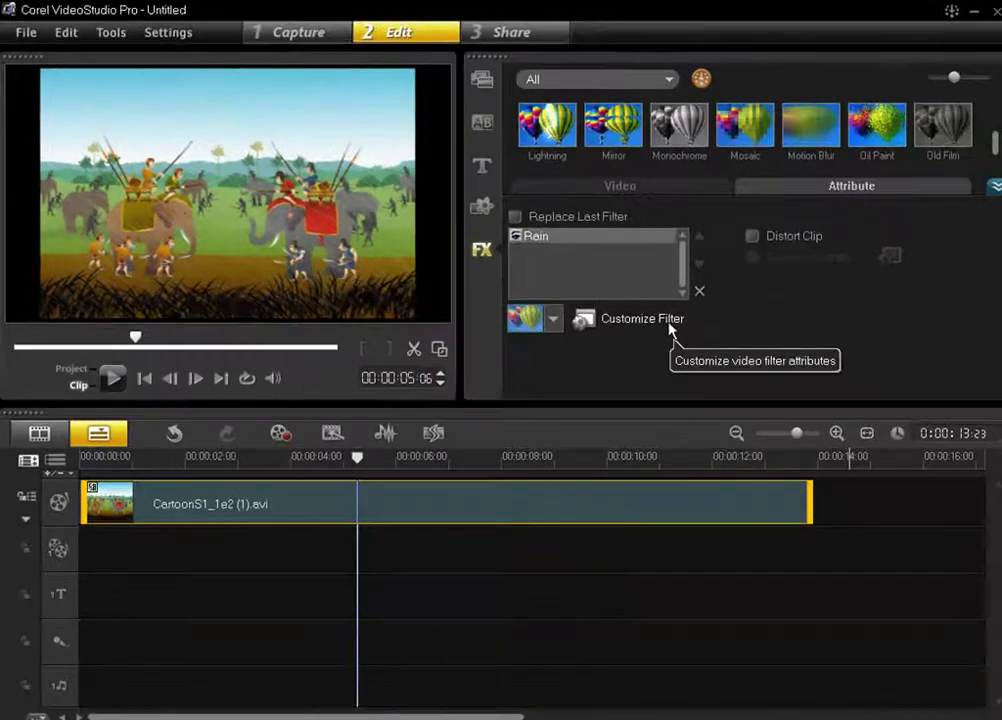
click(672, 326)
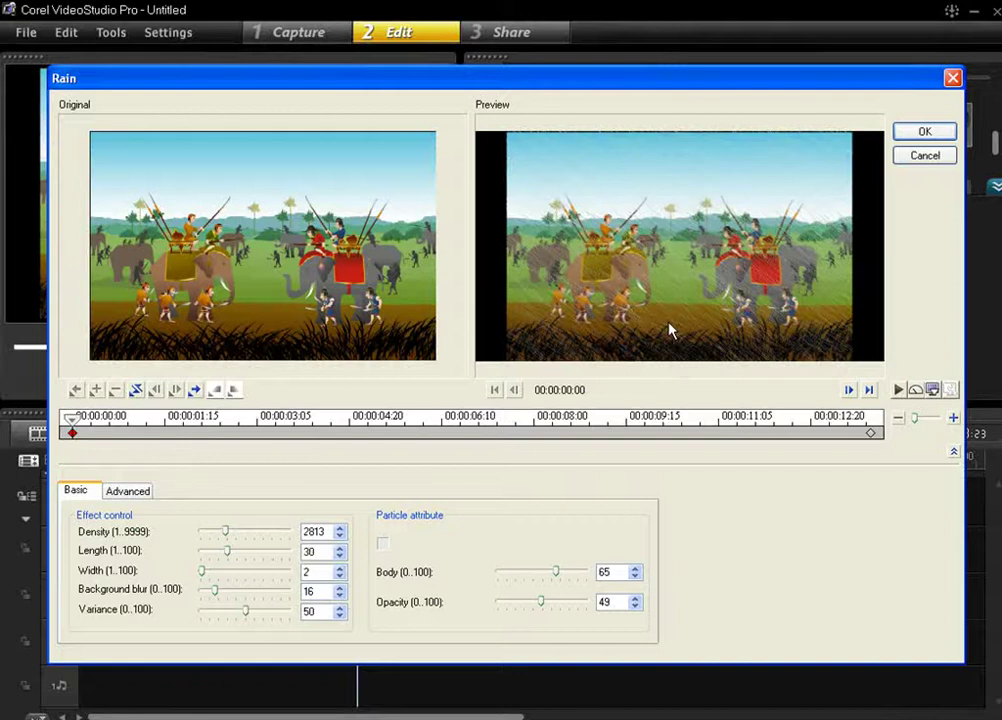
- At the first keyframe of the Rain filter, set density to 1, length to 1, background blur to 0 and variance to 0
drag(73, 421, 5, 437)
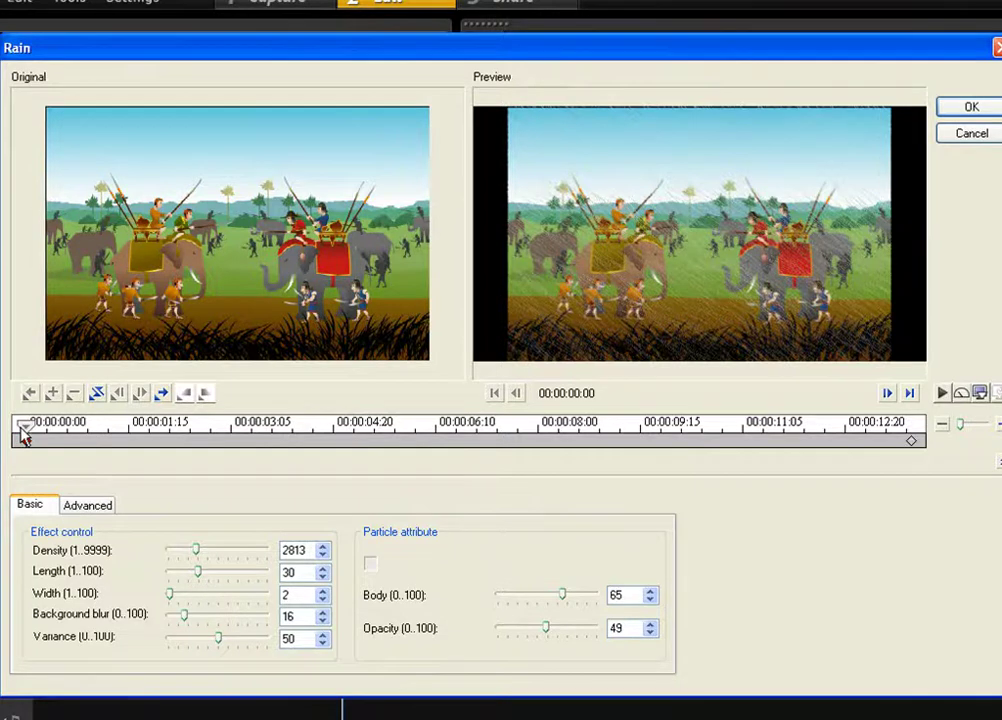
drag(22, 430, 421, 447)
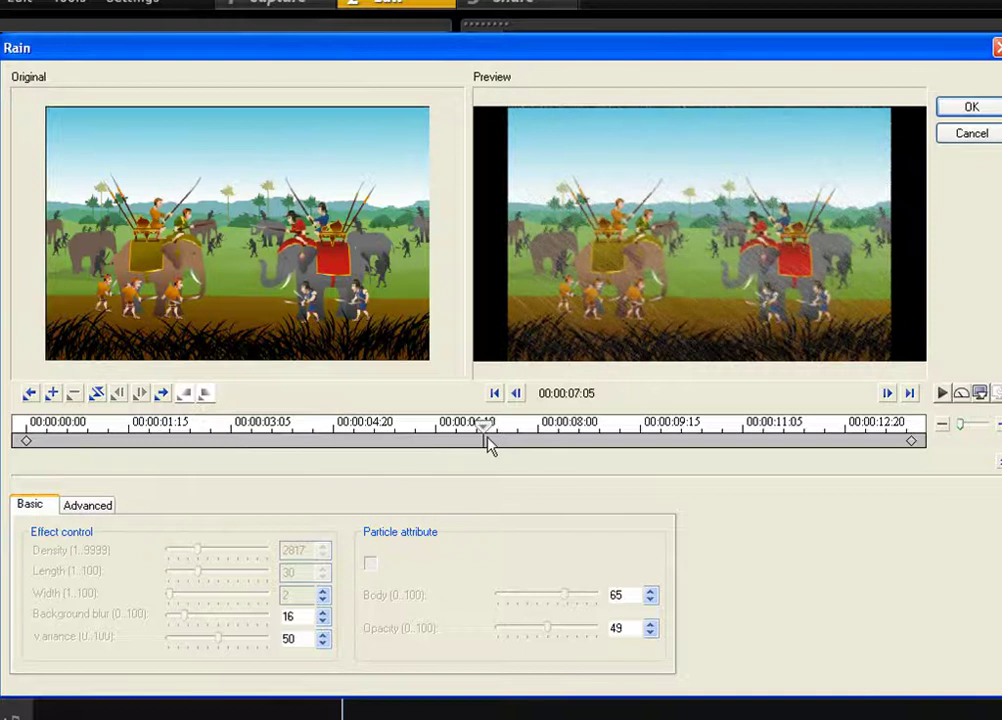
drag(546, 447, 36, 445)
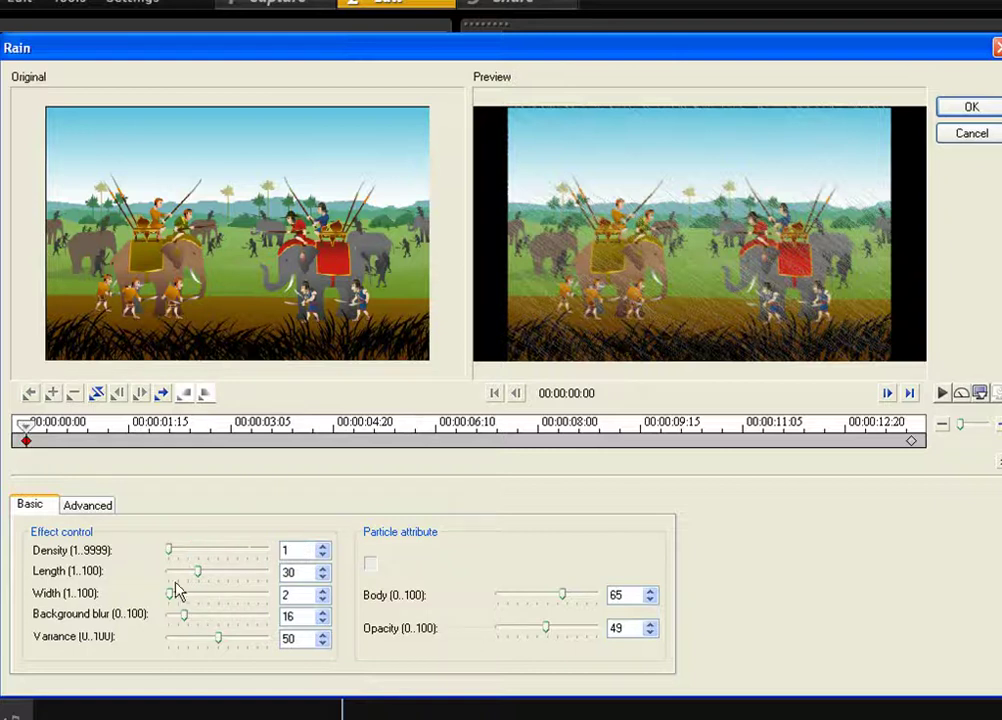
drag(197, 572, 134, 577)
mouse_move(183, 619)
mouse_down()
mouse_move(141, 622)
mouse_move(166, 620)
mouse_up()
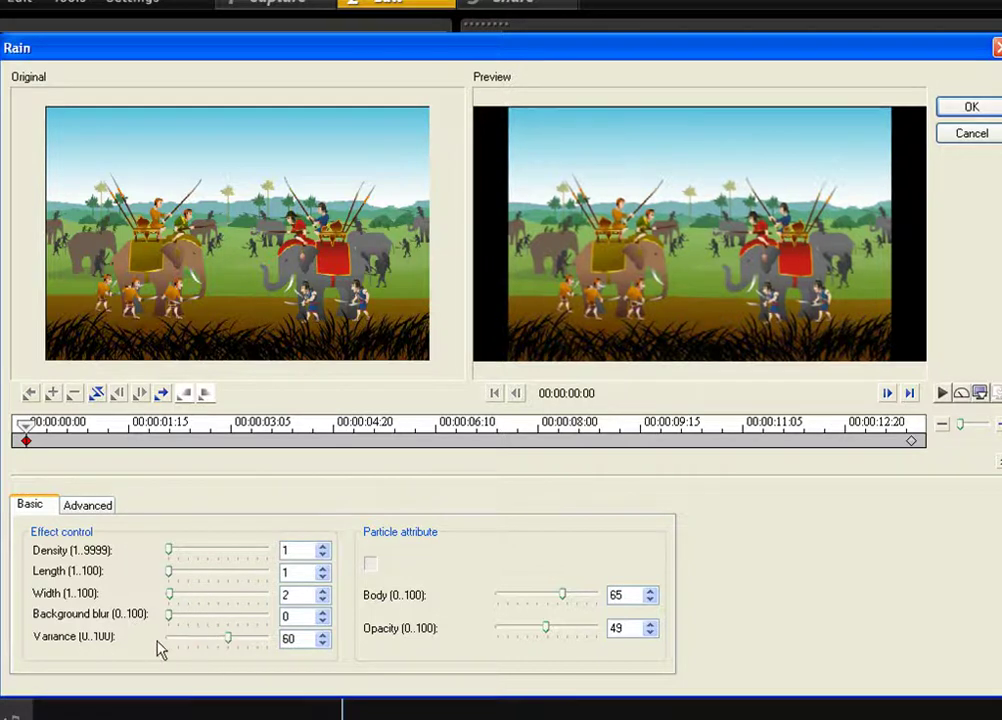
drag(224, 644, 130, 640)
- Add a Rain keyframe at 00:00:02:04 with density 3961, width 14, background blur 24 and variance 18, and adjust the drop length
click(944, 395)
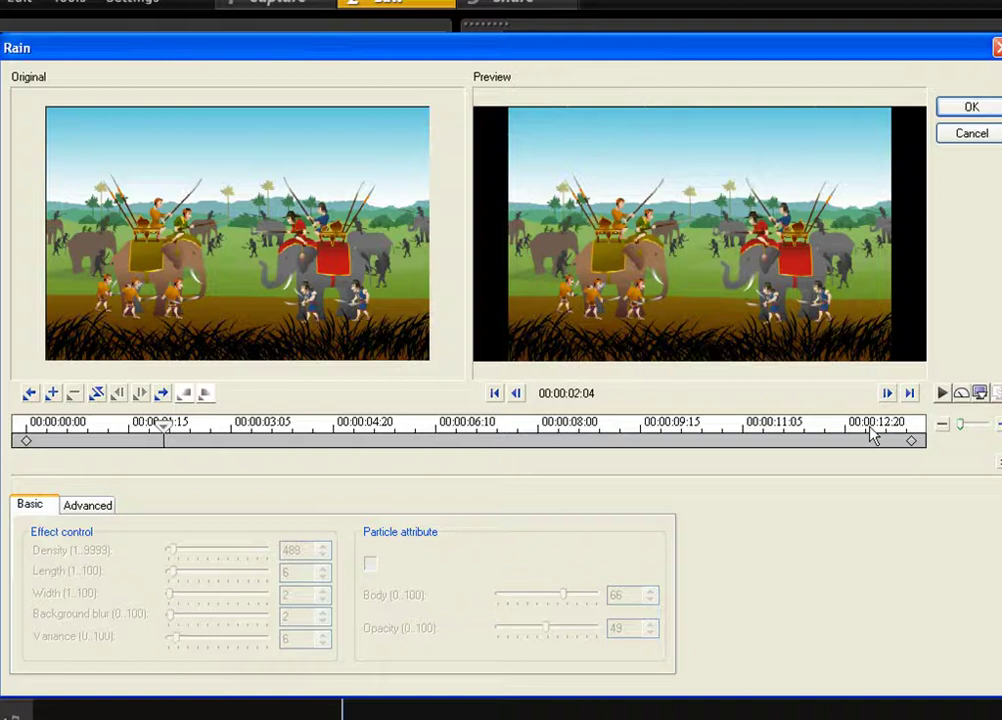
click(53, 395)
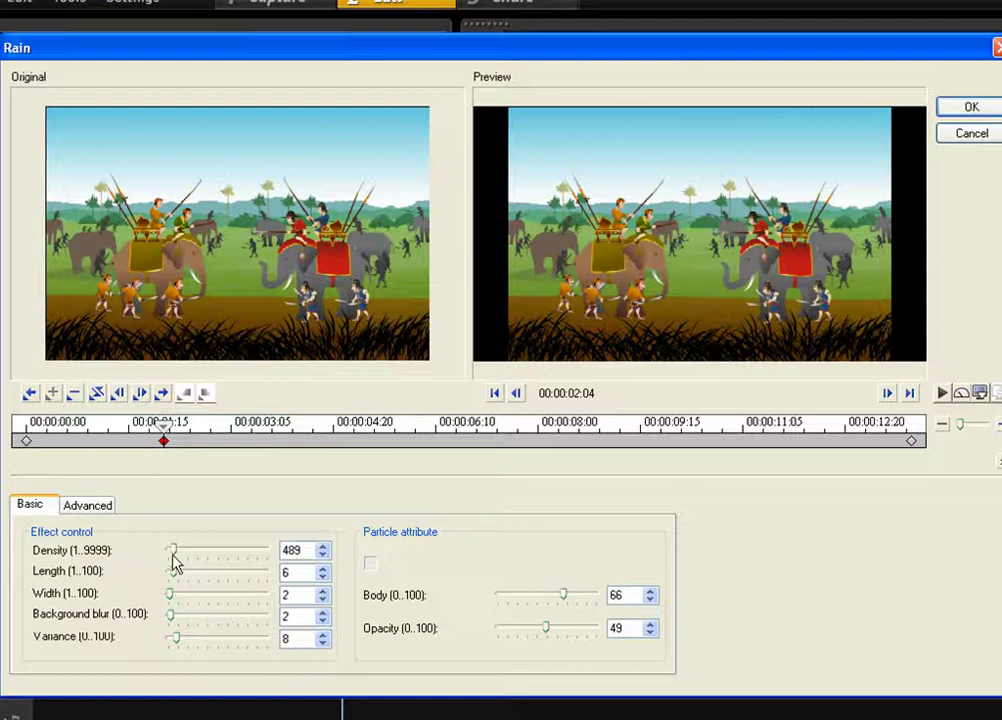
mouse_move(172, 551)
mouse_down()
mouse_move(208, 552)
mouse_move(192, 582)
mouse_move(205, 580)
mouse_up()
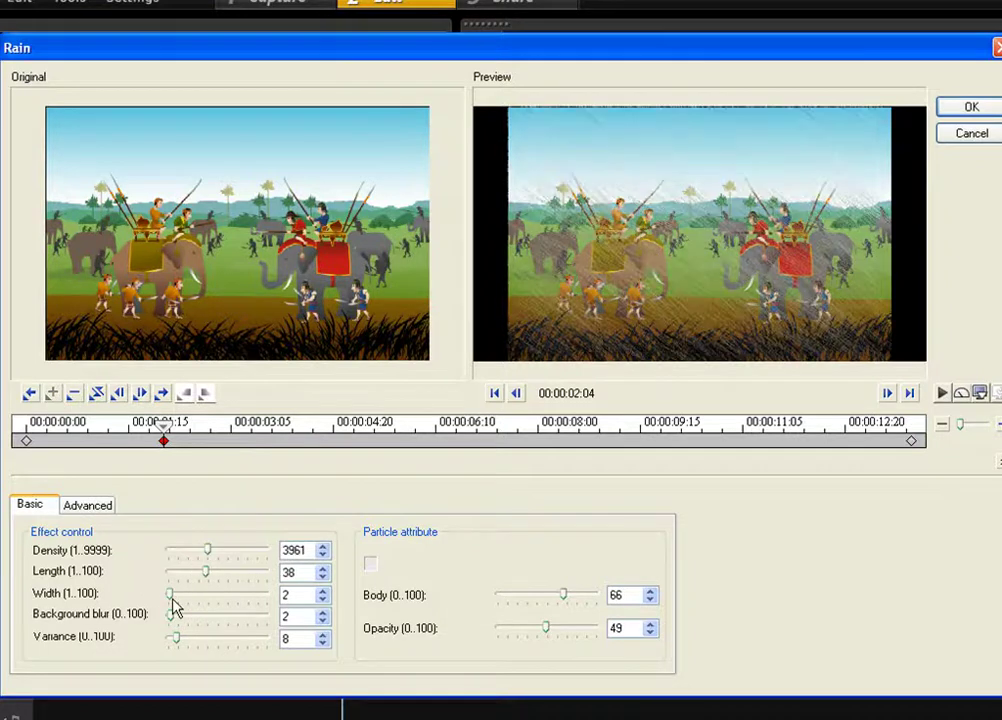
drag(205, 572, 186, 647)
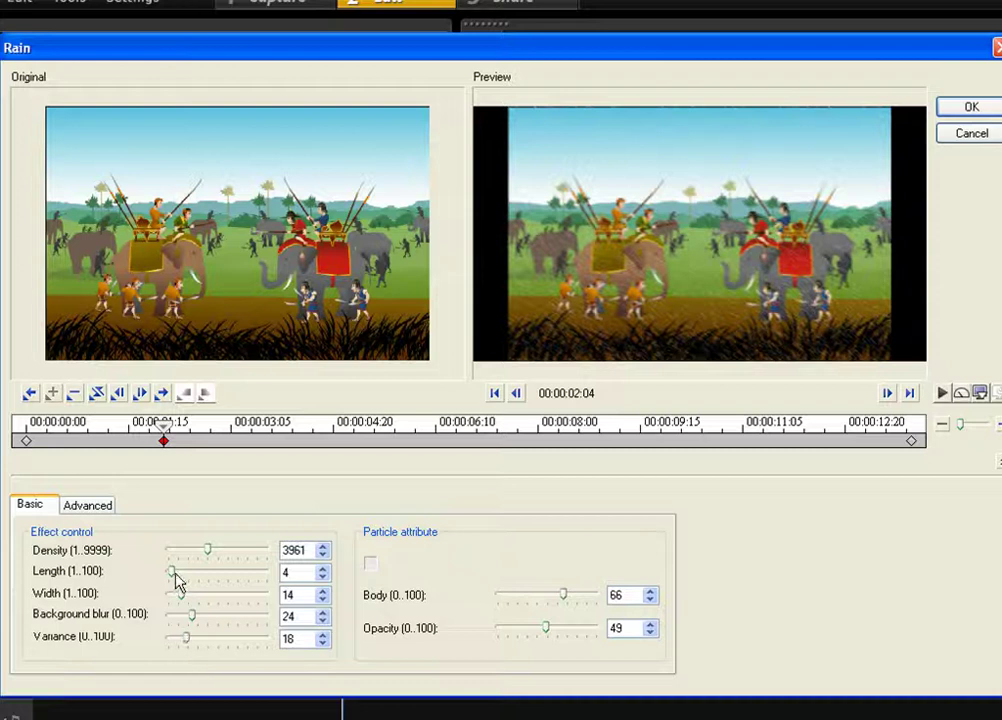
drag(174, 575, 181, 590)
- Preview from the start, then add a keyframe at 00:00:06:00 with length 26, width 25, background blur 27 and variance 34
mouse_move(162, 428)
mouse_down()
mouse_move(25, 427)
mouse_move(5, 437)
mouse_up()
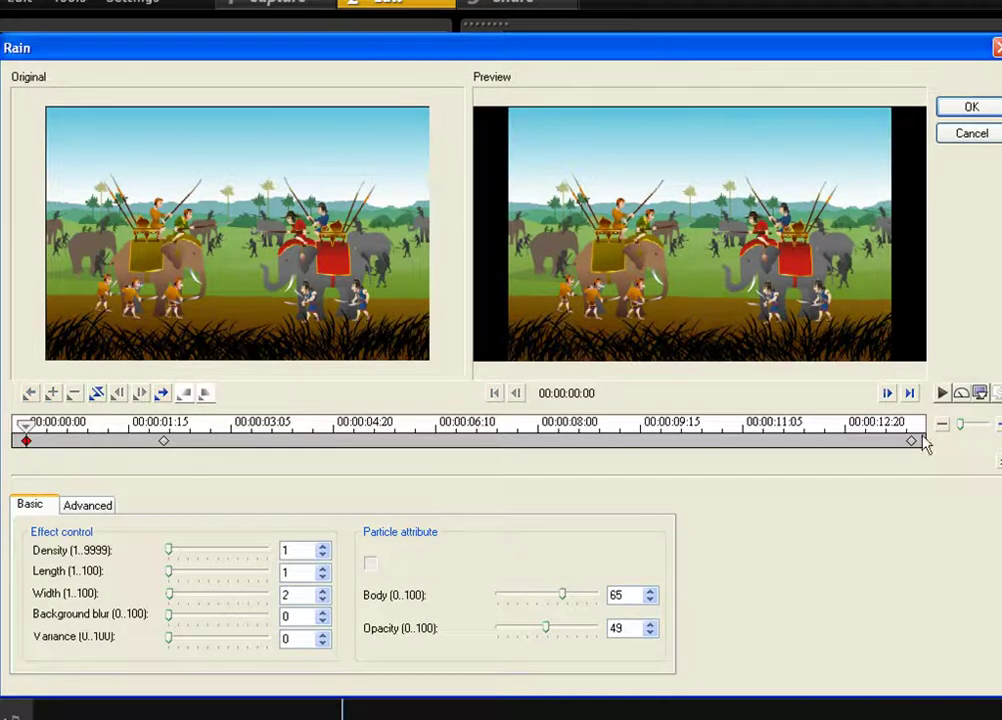
click(944, 396)
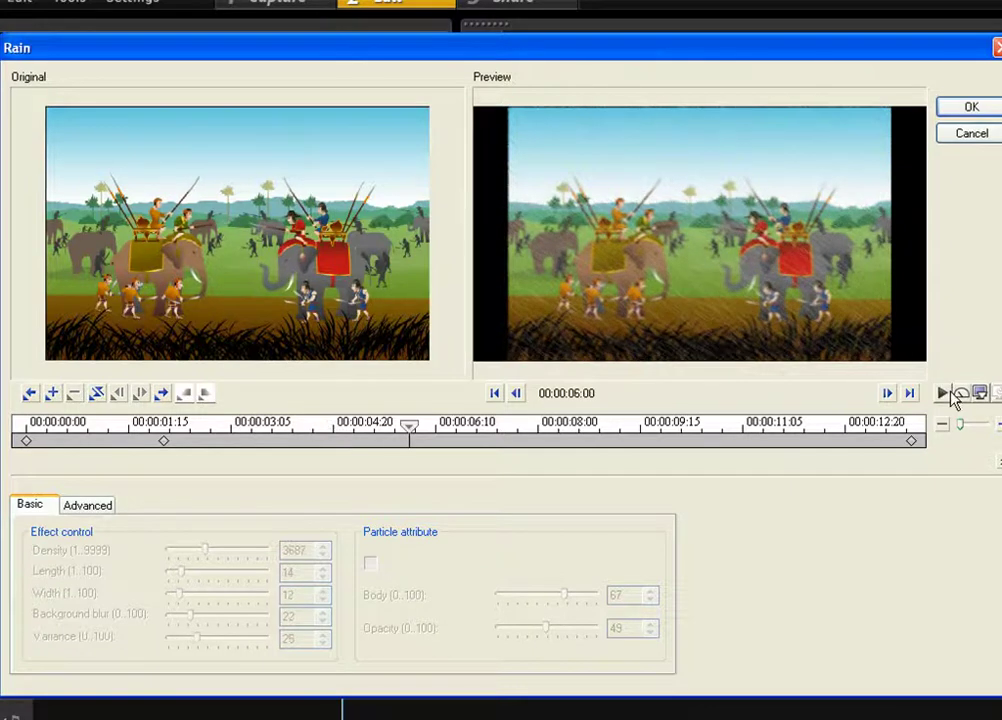
click(52, 394)
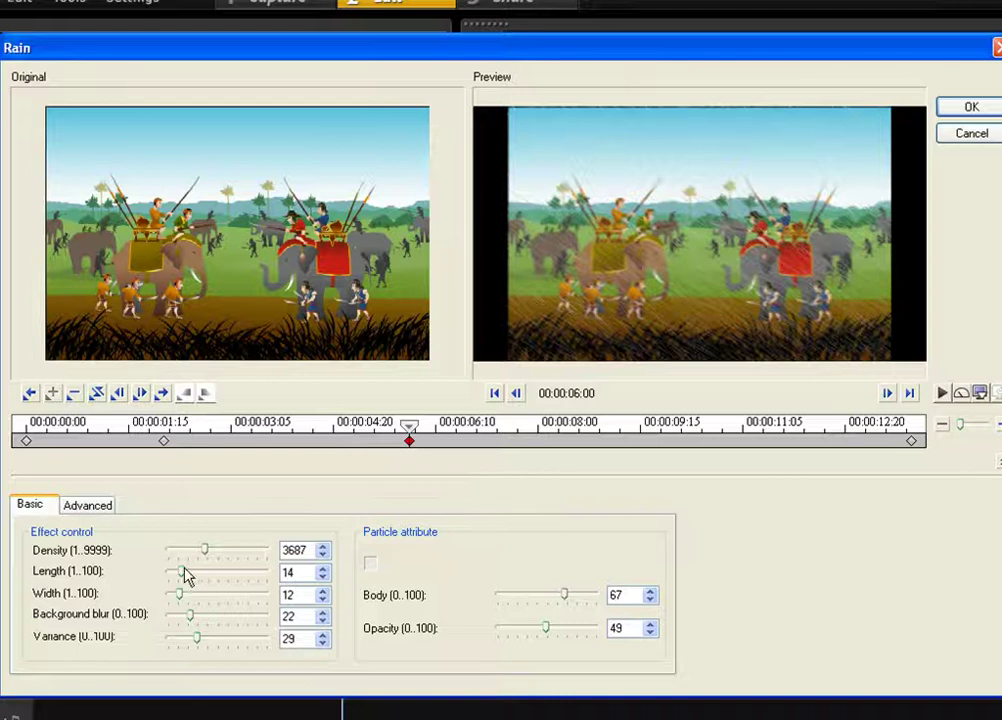
drag(183, 577, 202, 640)
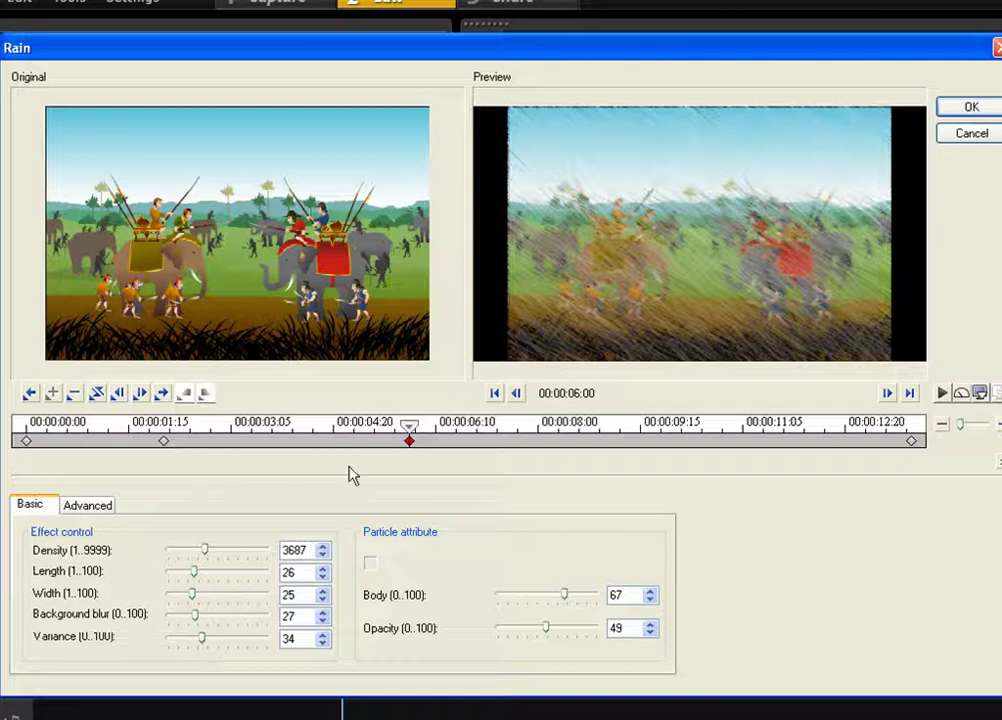
- Add a Rain keyframe at 00:00:09:08 and remove it again
drag(405, 443, 624, 441)
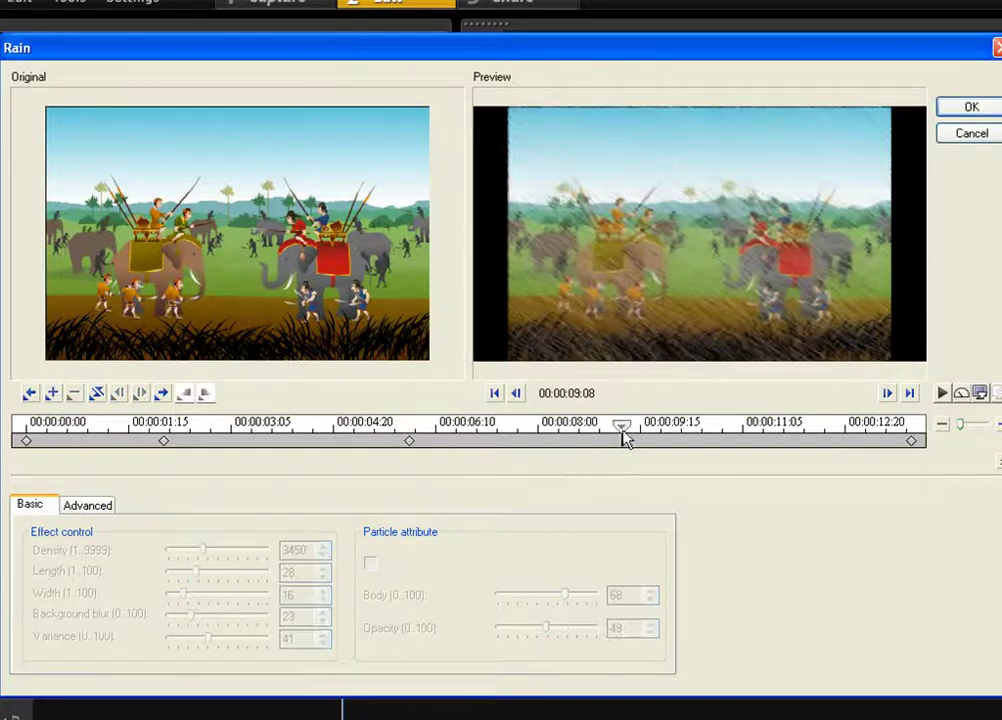
click(53, 394)
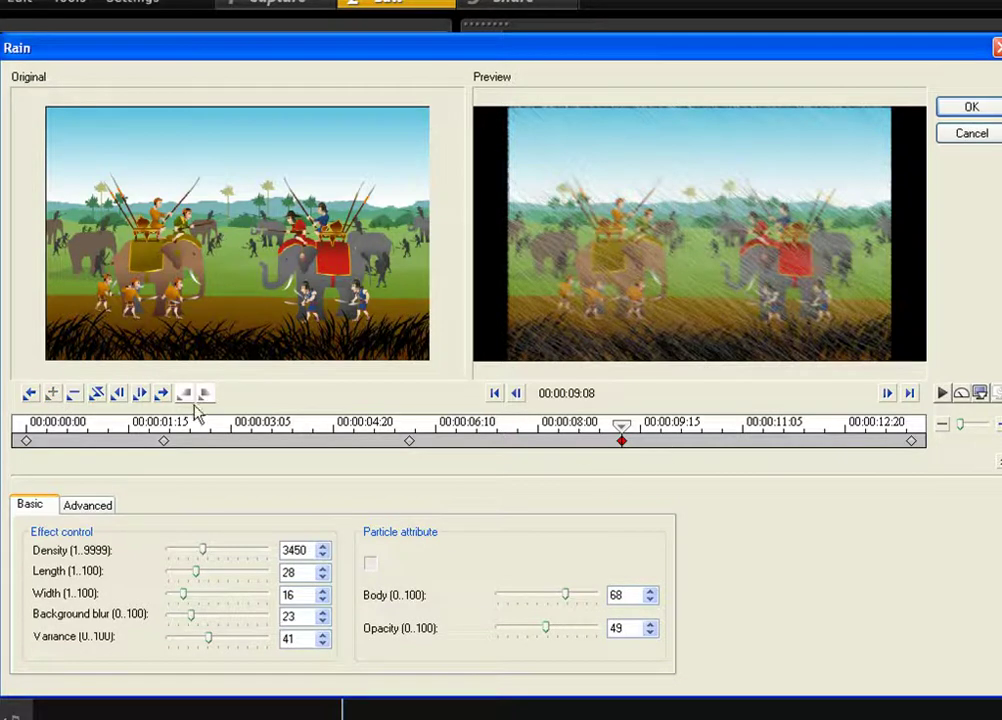
click(73, 394)
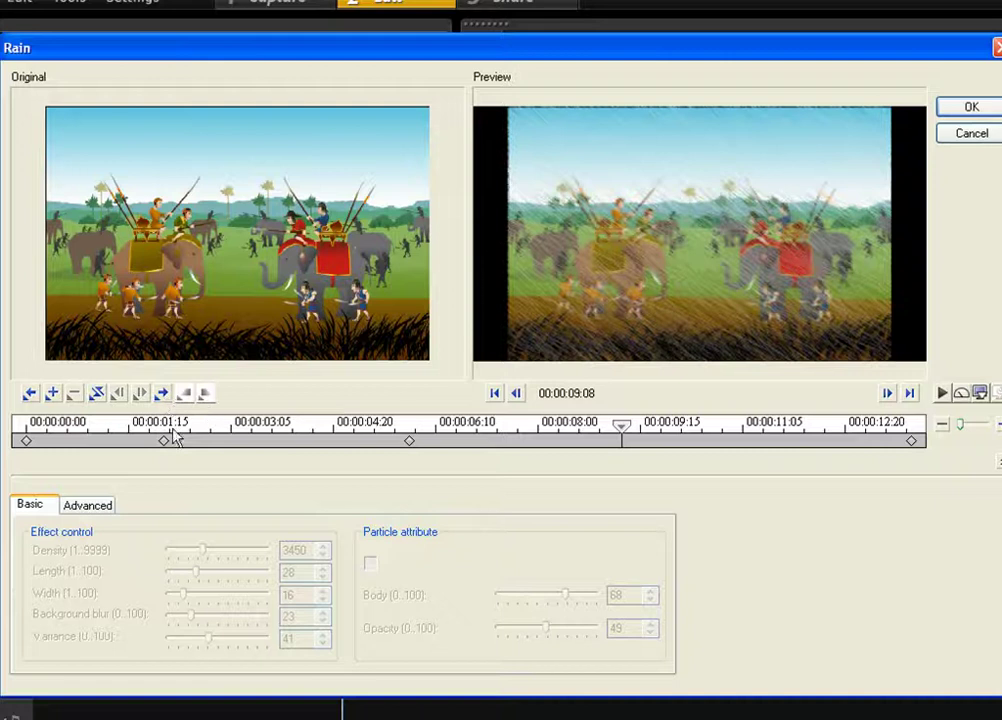
- Add a keyframe at 00:00:09:22 with density 2377, length 12, width 7, background blur 2 and variance 4
drag(632, 440, 660, 436)
click(55, 394)
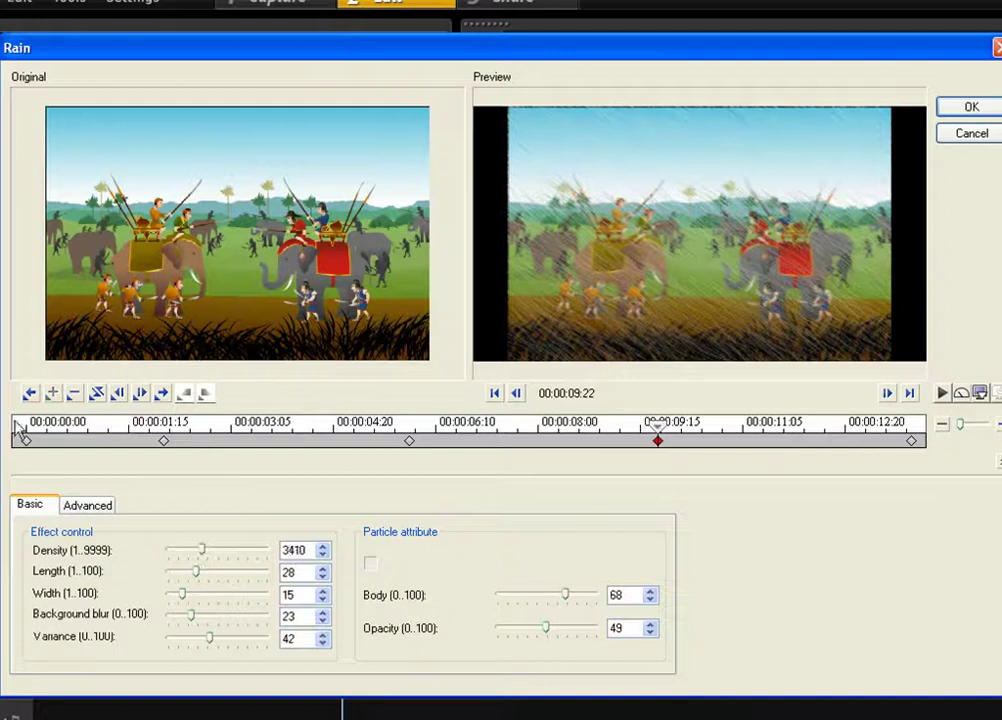
drag(197, 547, 183, 552)
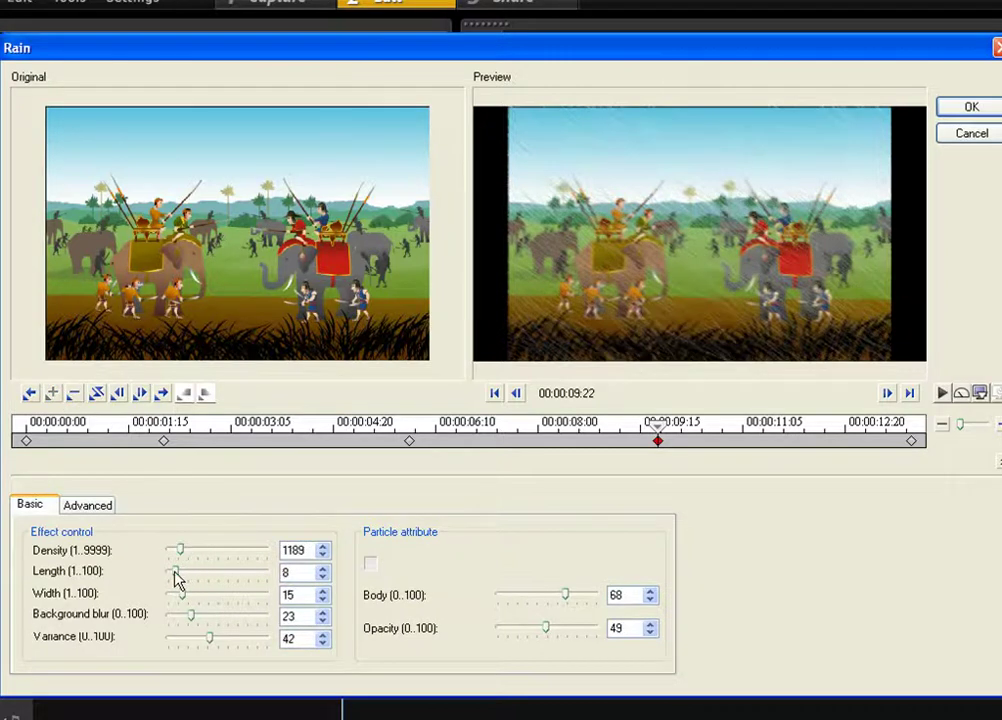
mouse_move(181, 597)
mouse_down()
mouse_move(171, 616)
mouse_move(186, 621)
mouse_move(186, 640)
mouse_move(170, 616)
mouse_move(178, 603)
mouse_up()
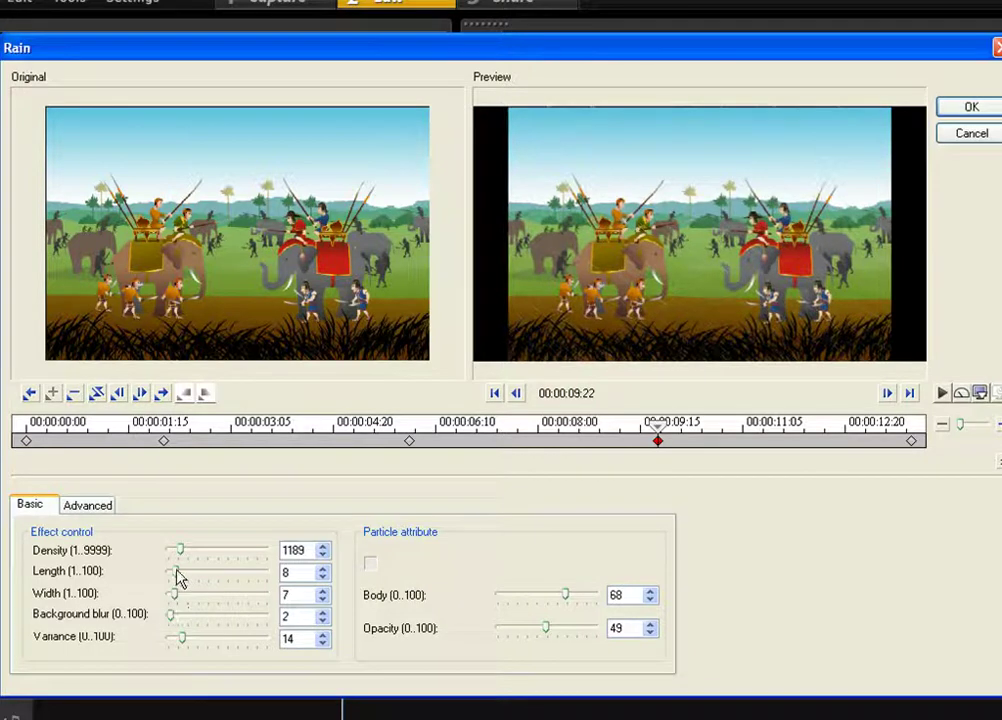
drag(177, 578, 196, 551)
drag(193, 636, 179, 651)
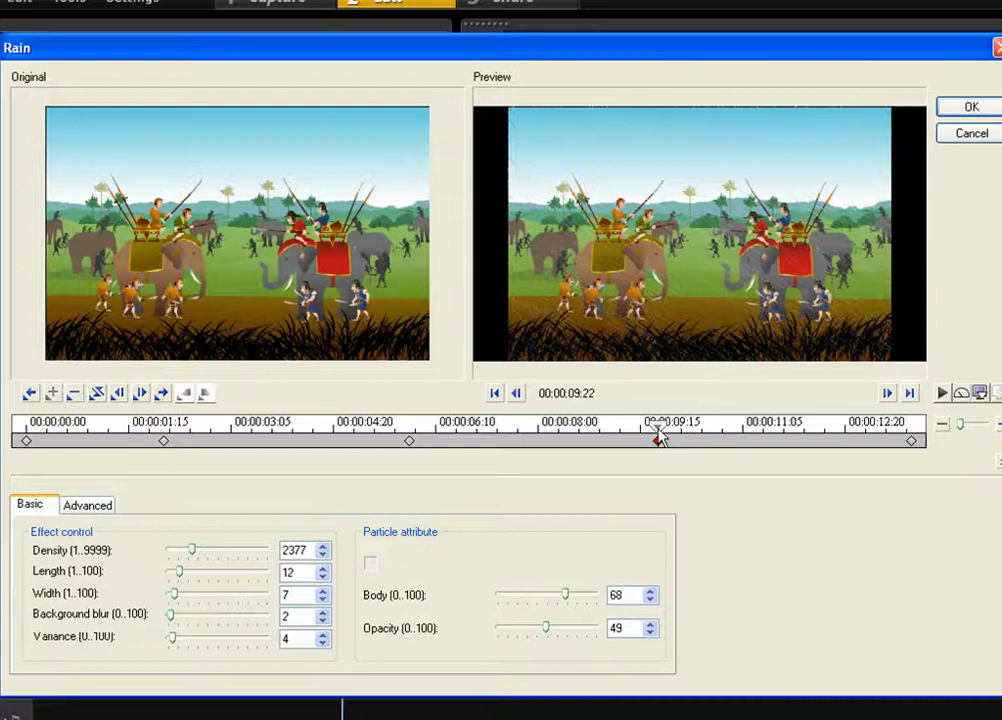
- Preview the keyframed rain from the start, and replay it with the play speed set to Faster
drag(658, 436, 27, 432)
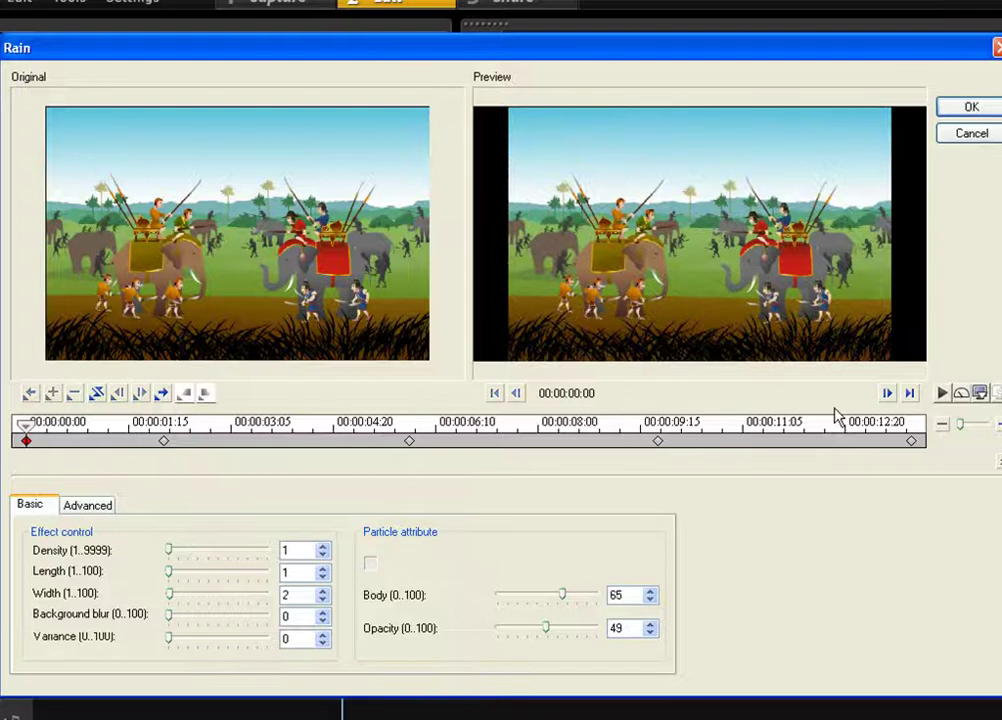
click(942, 394)
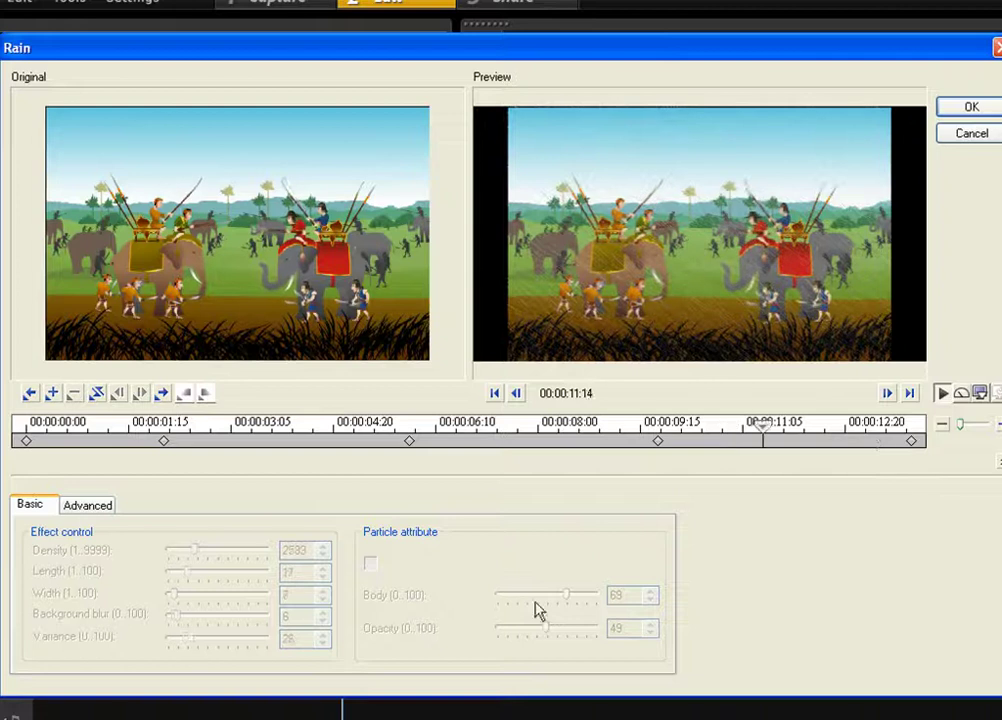
click(961, 395)
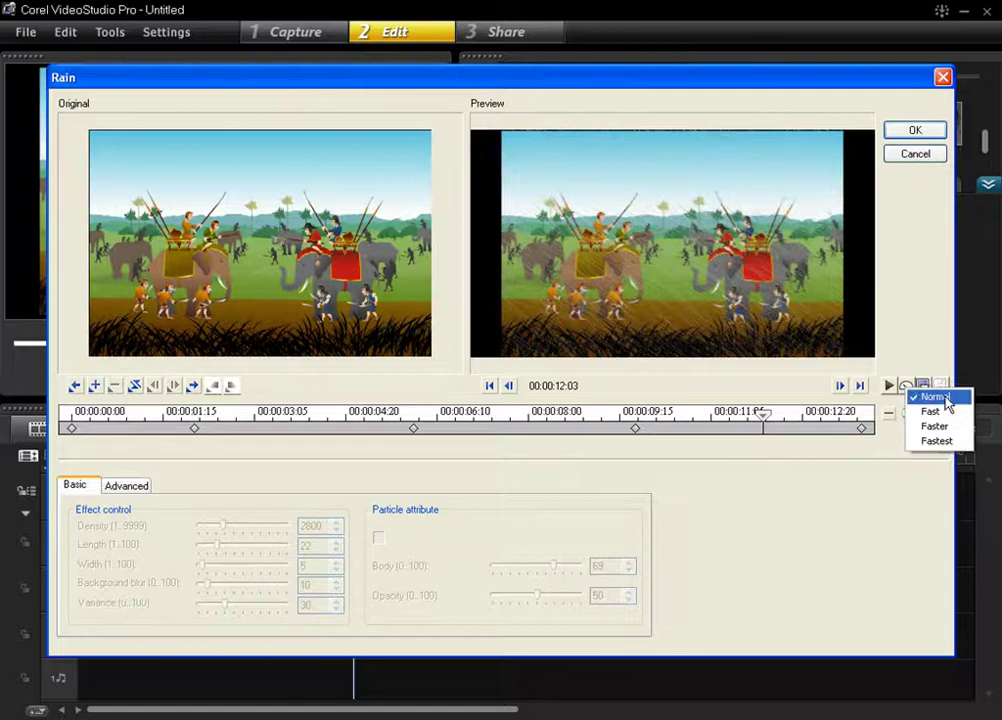
click(946, 440)
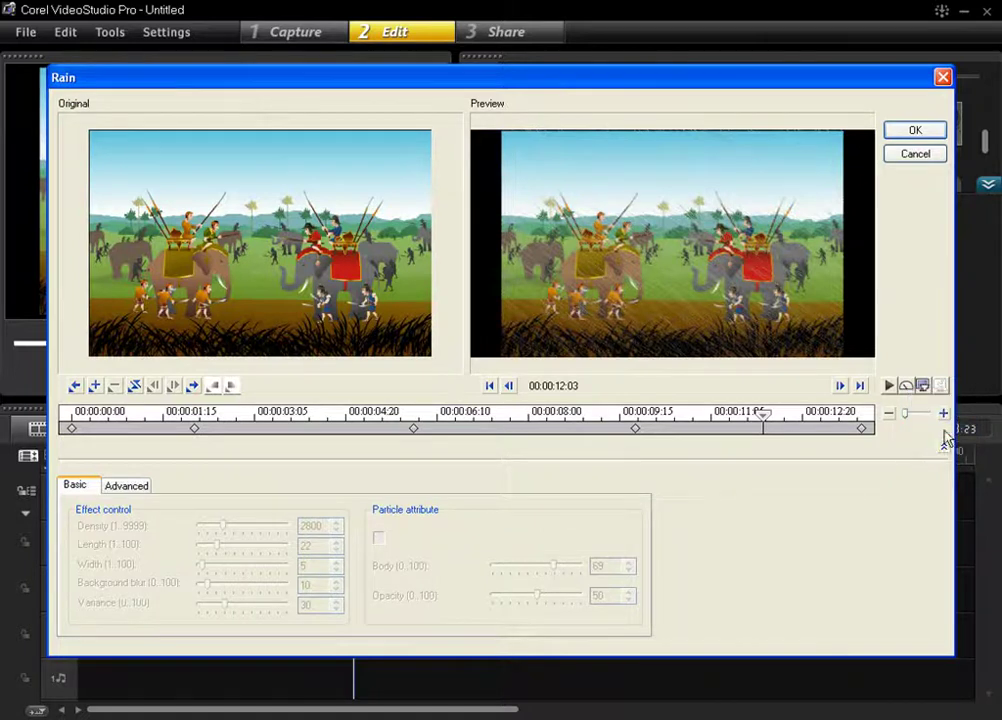
click(888, 388)
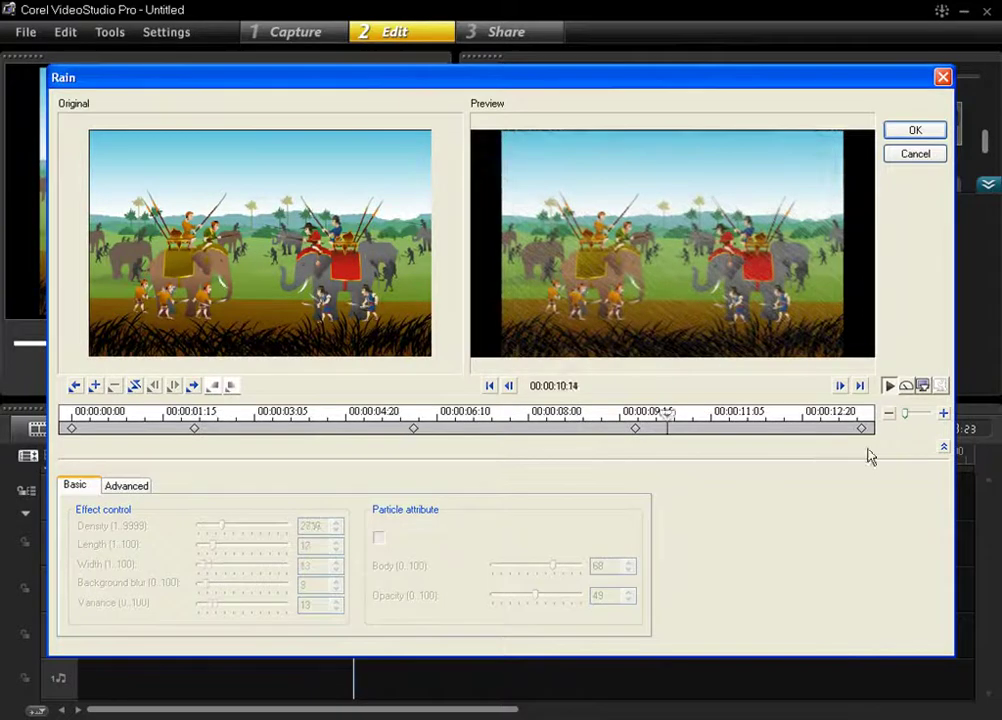
click(906, 387)
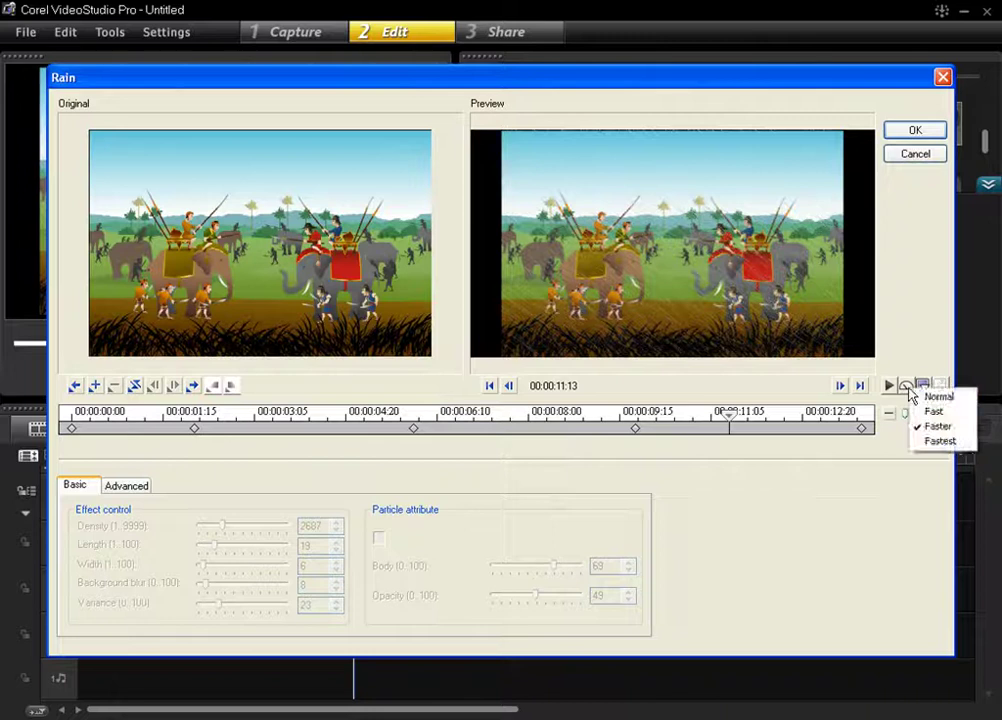
click(921, 400)
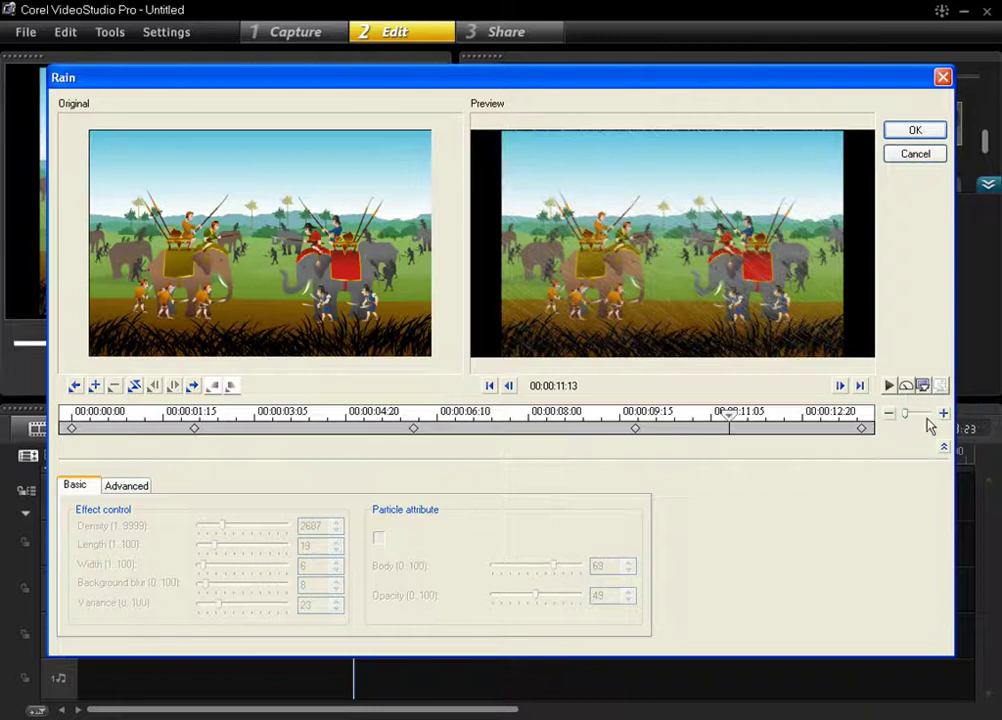
- Accept the customized Rain settings and preview the clip from near the start of the project timeline
mouse_move(908, 420)
mouse_down()
mouse_move(919, 420)
mouse_move(905, 421)
mouse_up()
click(906, 133)
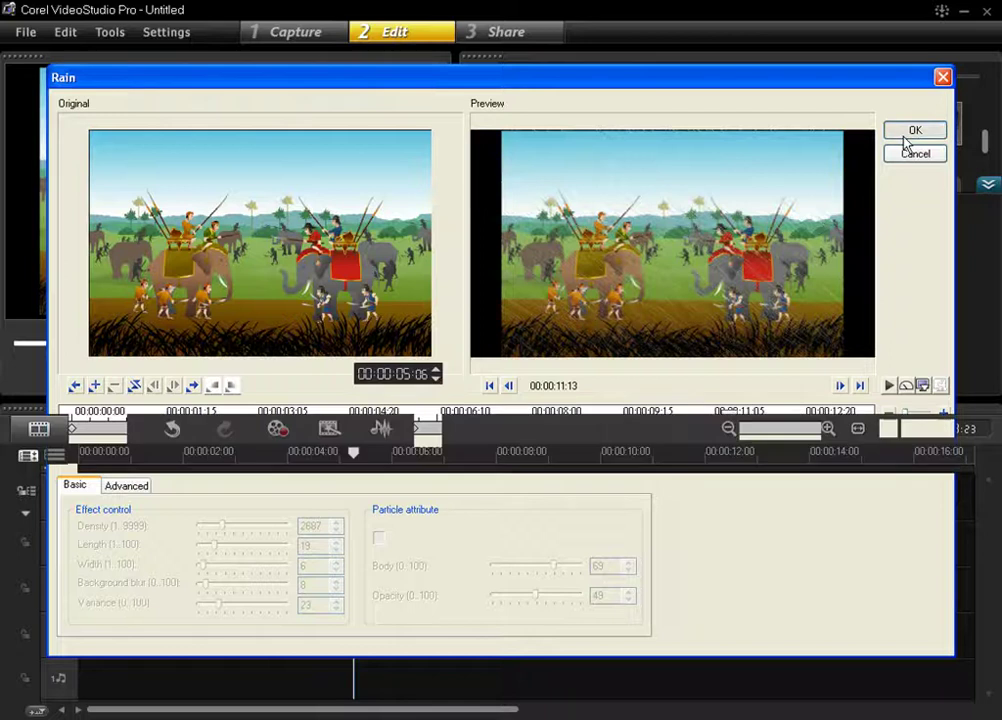
click(145, 452)
click(104, 452)
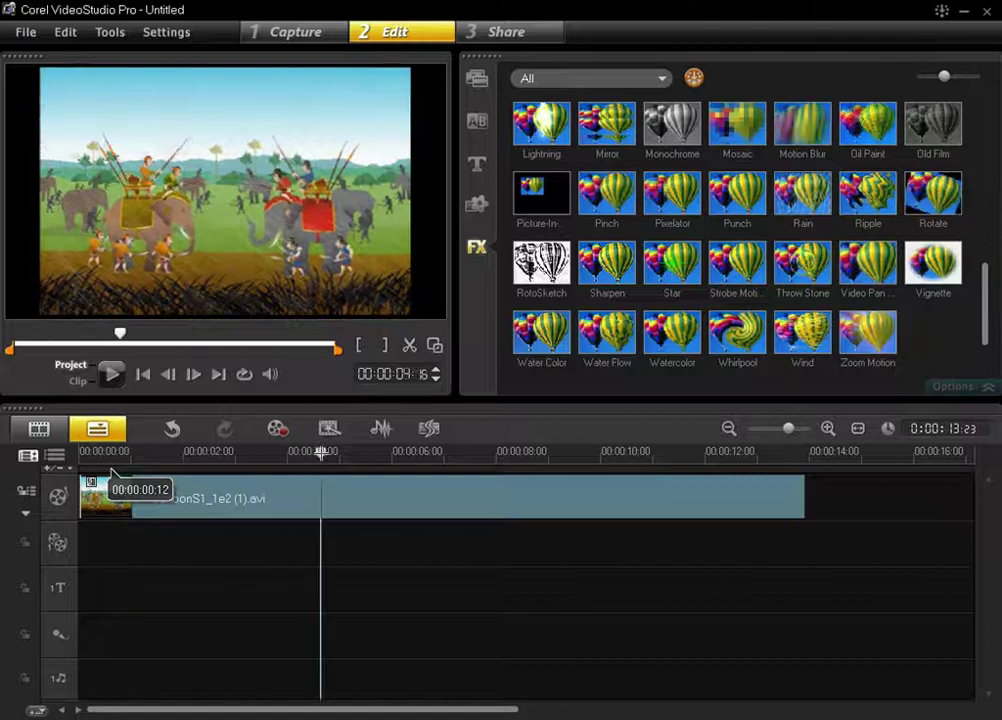
- Remove the Rain filter from the cartoon clip
click(493, 498)
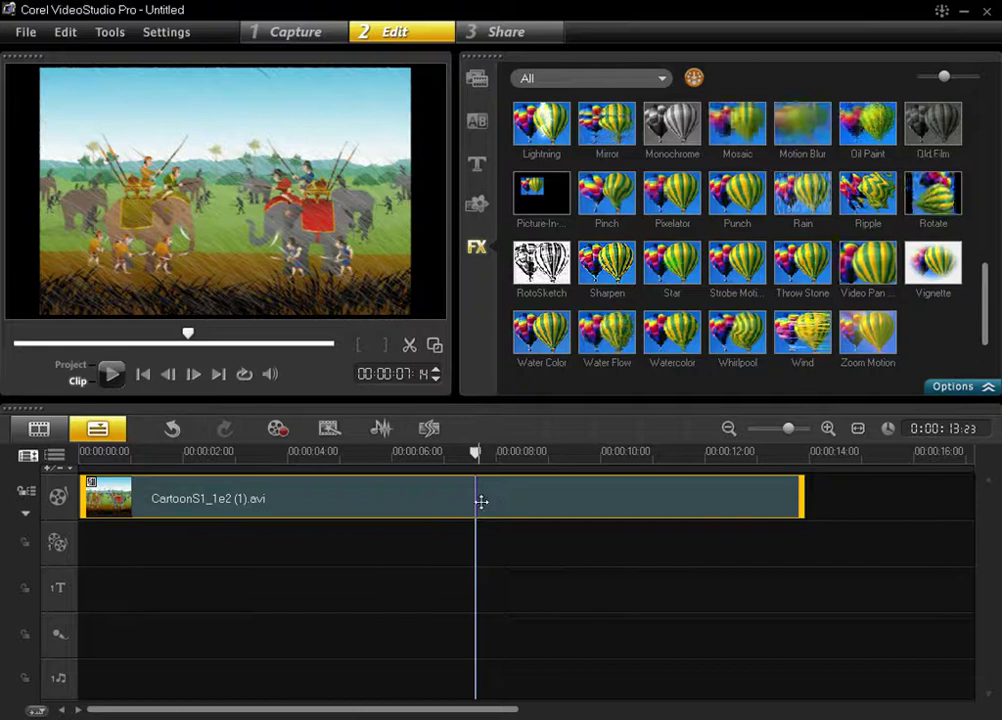
click(946, 393)
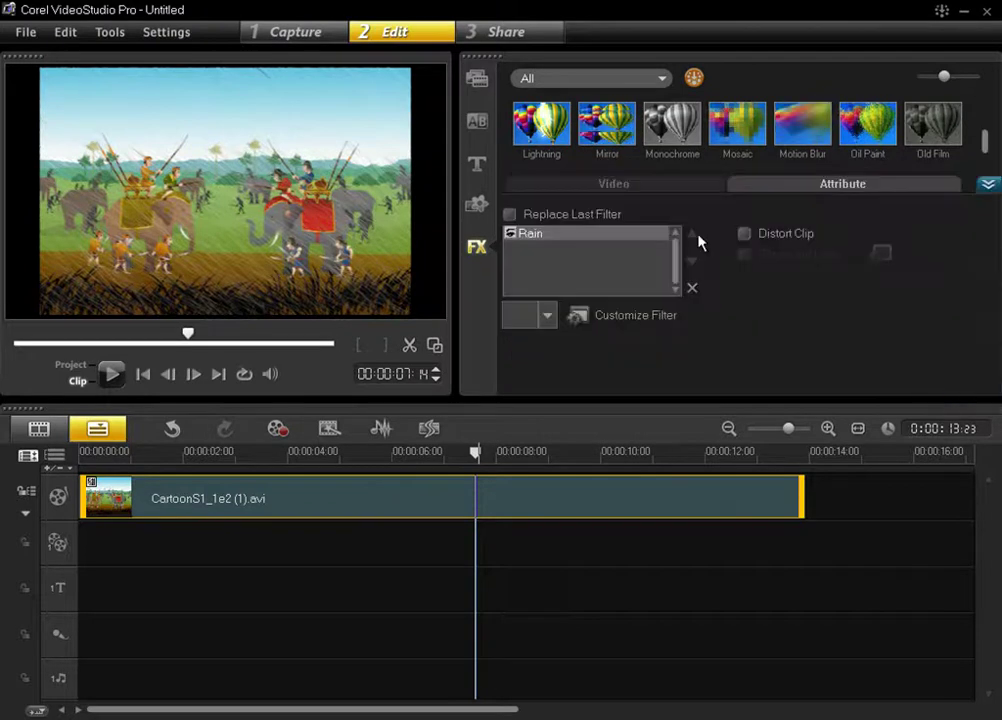
click(692, 289)
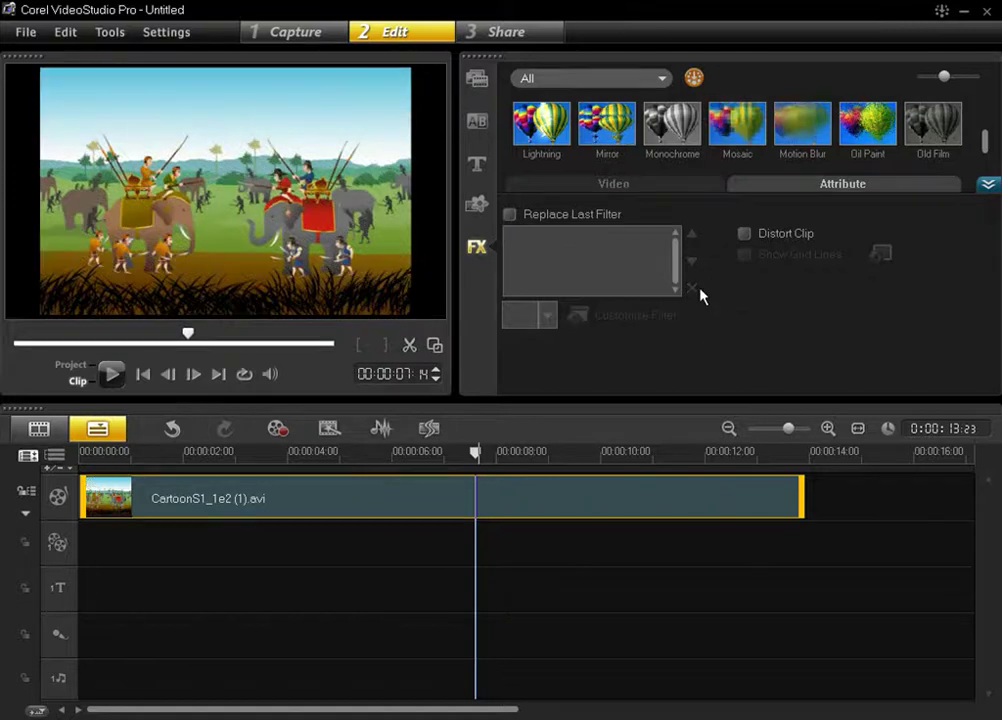
- Browse the filter library from its beginning and preview the Blur and Brightness filters
click(988, 184)
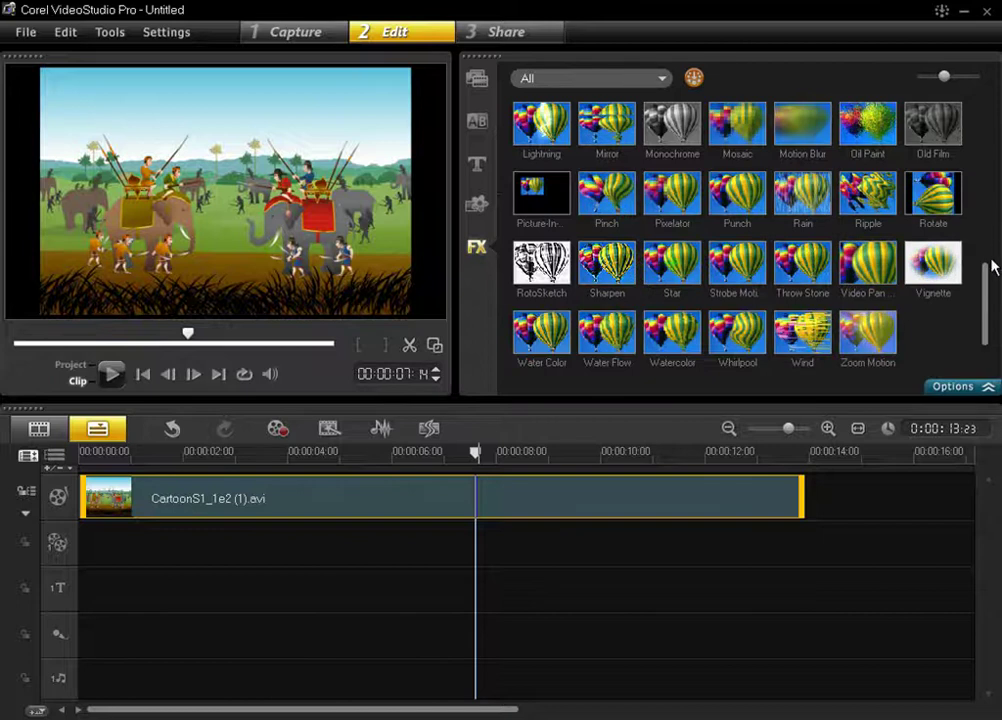
drag(993, 290, 987, 128)
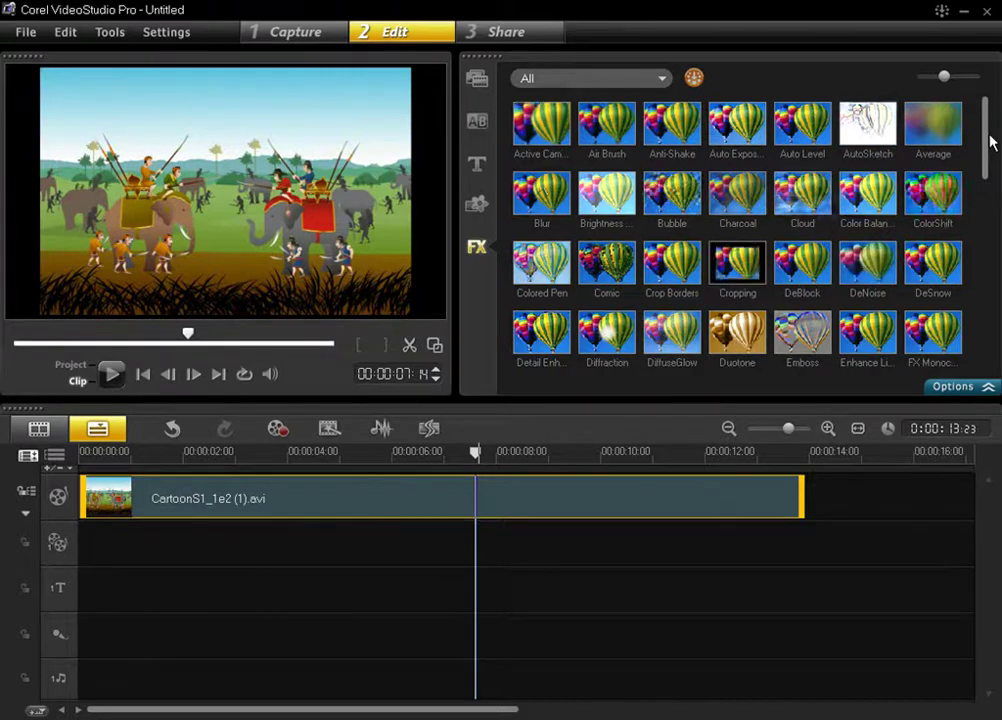
click(540, 187)
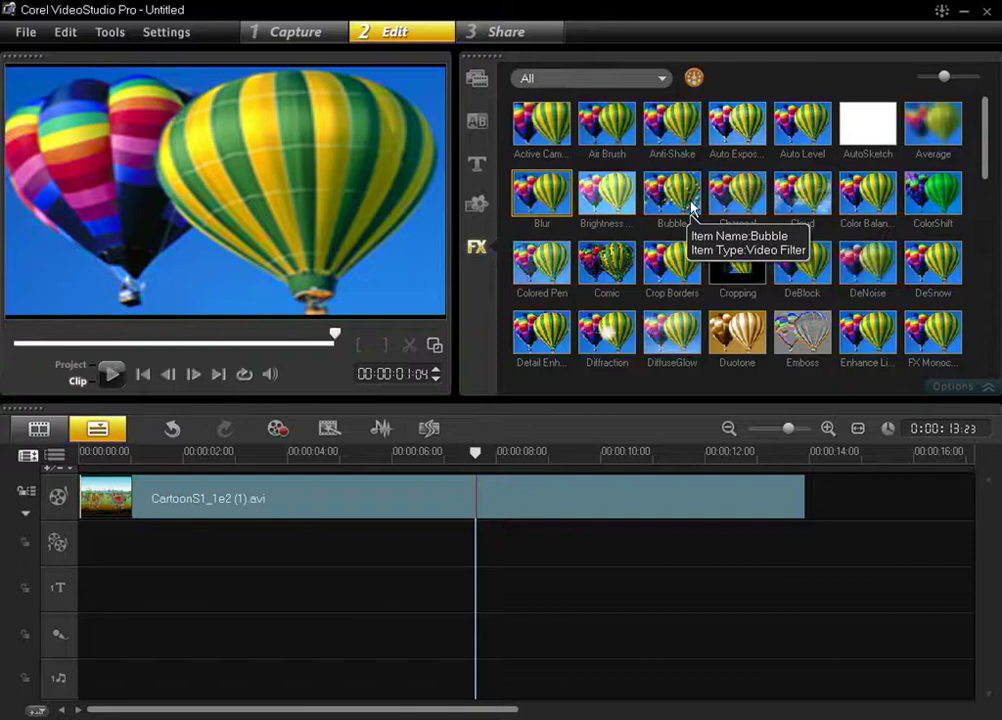
click(630, 205)
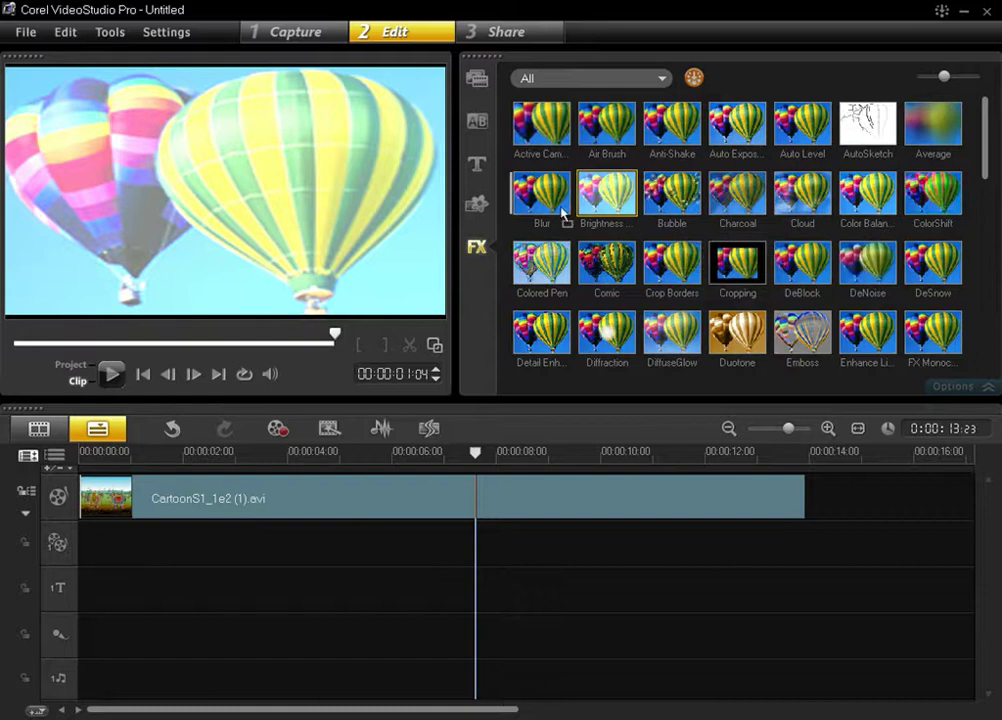
- Apply the Brightness & Contrast filter to the cartoon clip and choose the washed-out bright preset in the middle of the second row
click(353, 497)
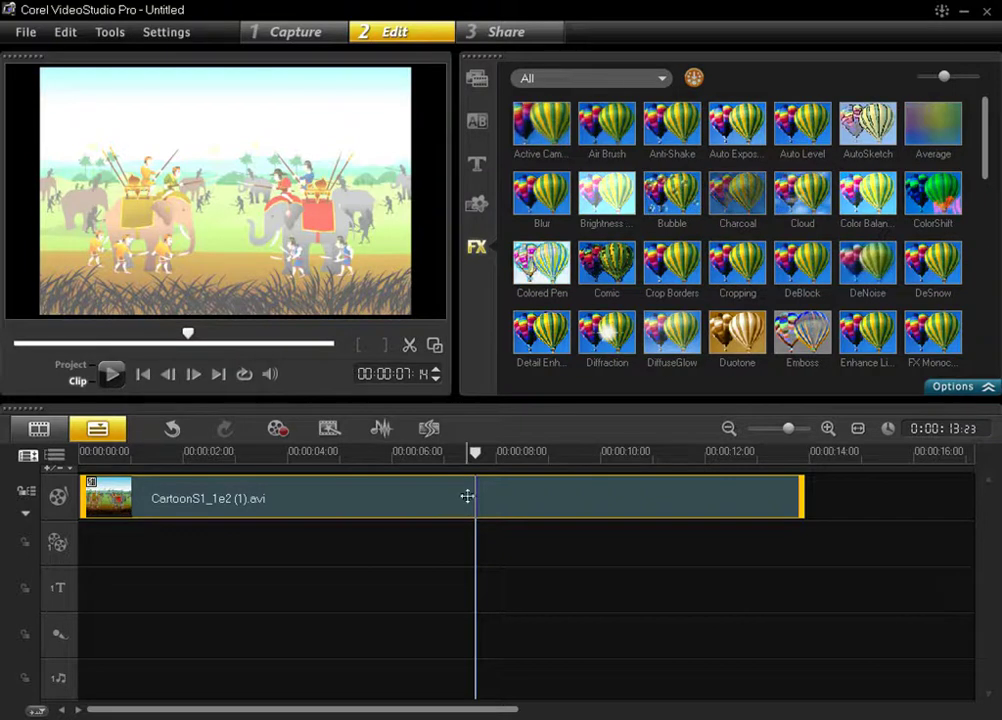
click(940, 387)
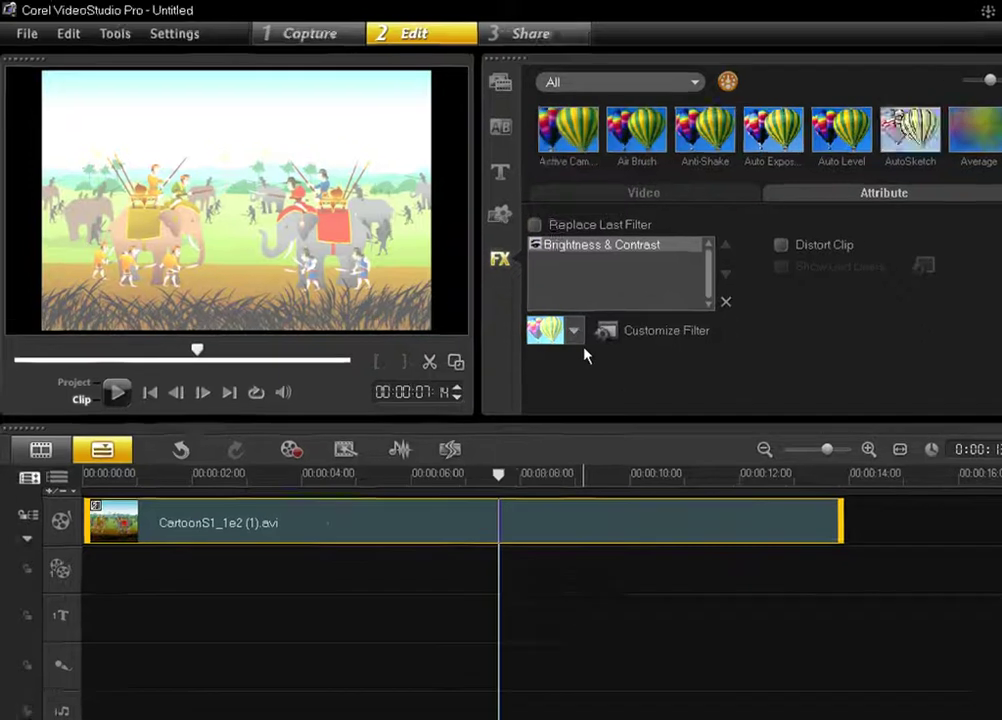
click(574, 330)
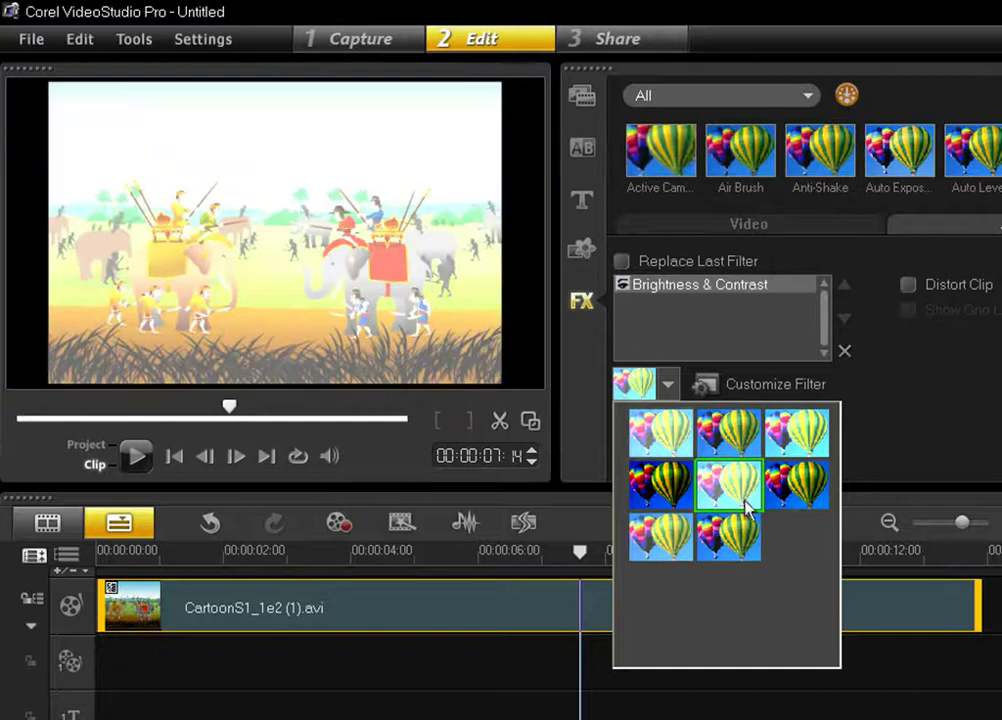
click(955, 481)
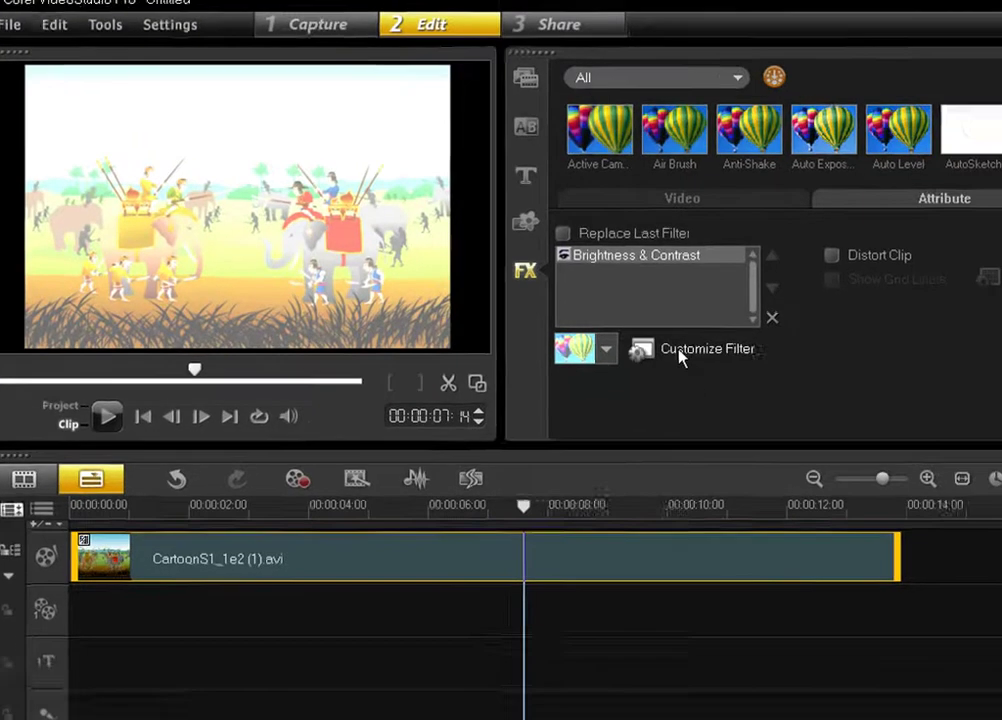
- Customize the Brightness & Contrast filter, setting the start keyframe to brightness 49, contrast 10 and gamma 0.46
click(735, 385)
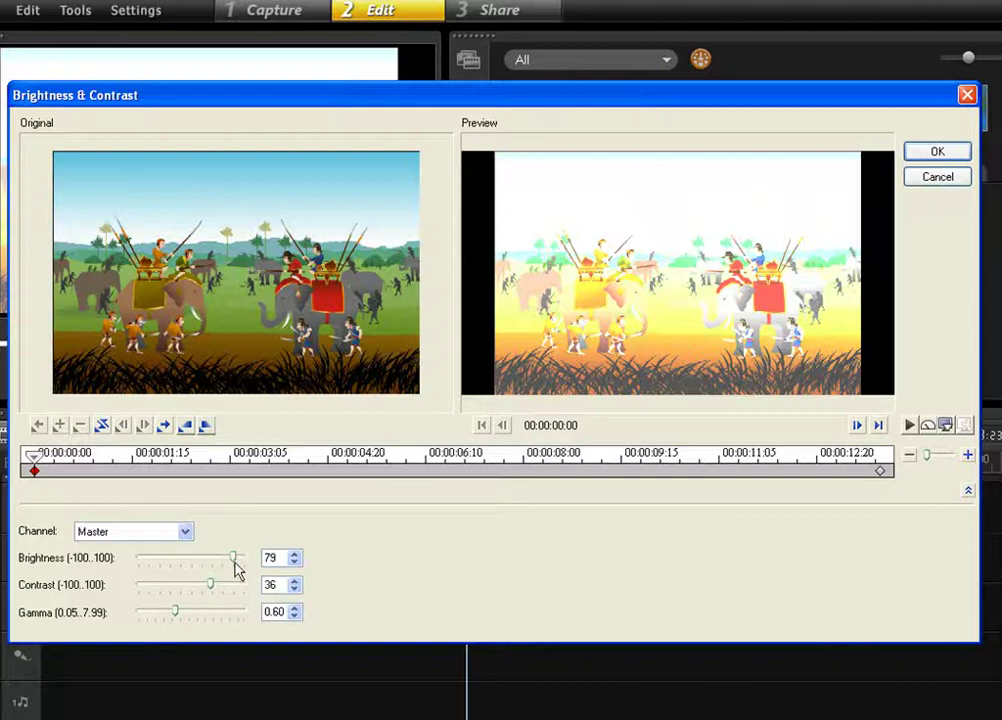
drag(237, 567, 188, 593)
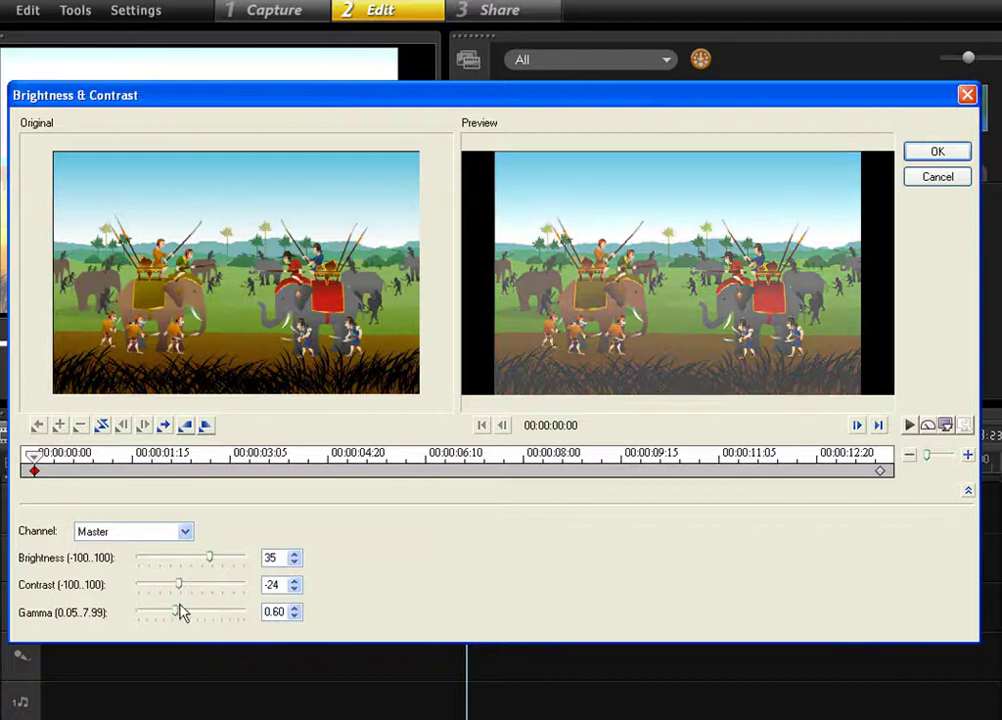
drag(183, 625, 217, 558)
click(176, 588)
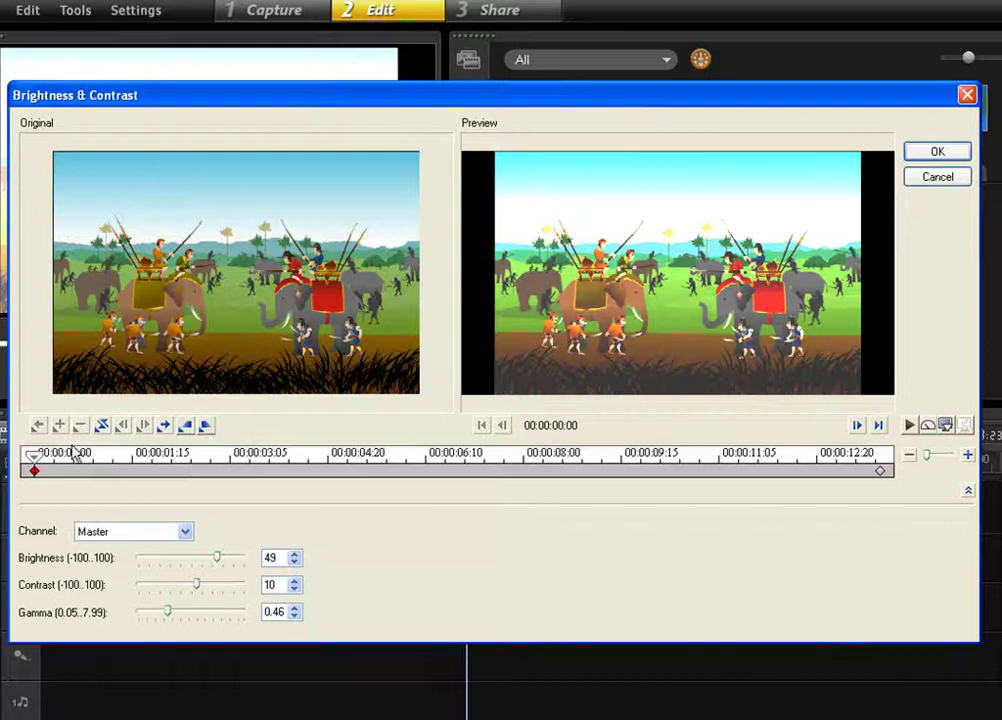
- Check the effect through to the end keyframe, return to the start keyframe, set its brightness to 50 and adjust its gamma
drag(268, 452, 930, 520)
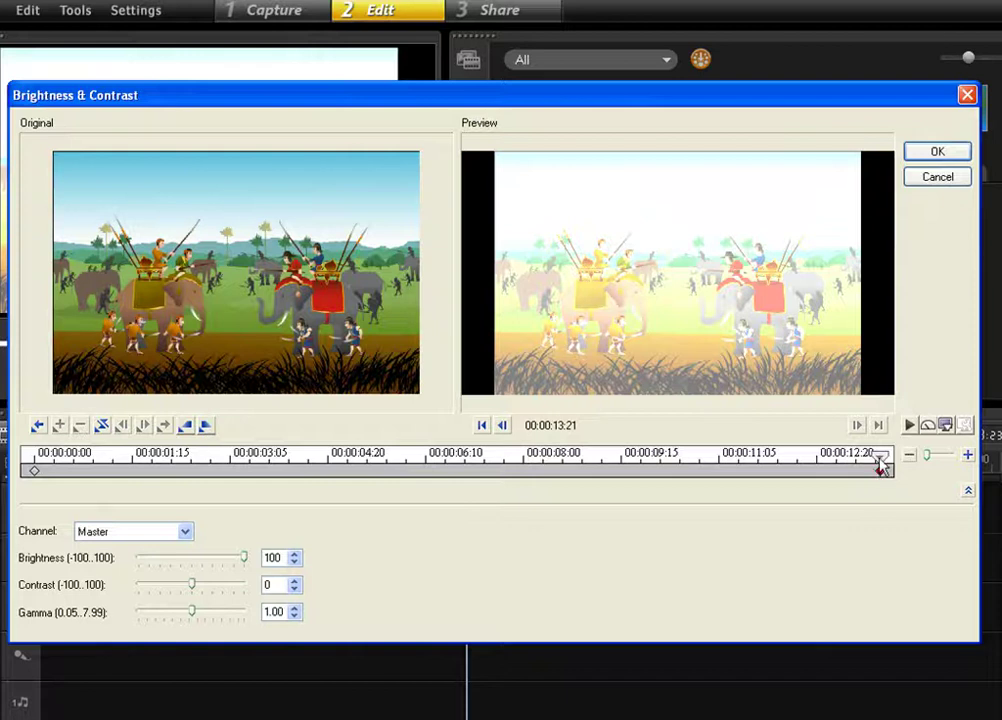
drag(880, 465, 33, 460)
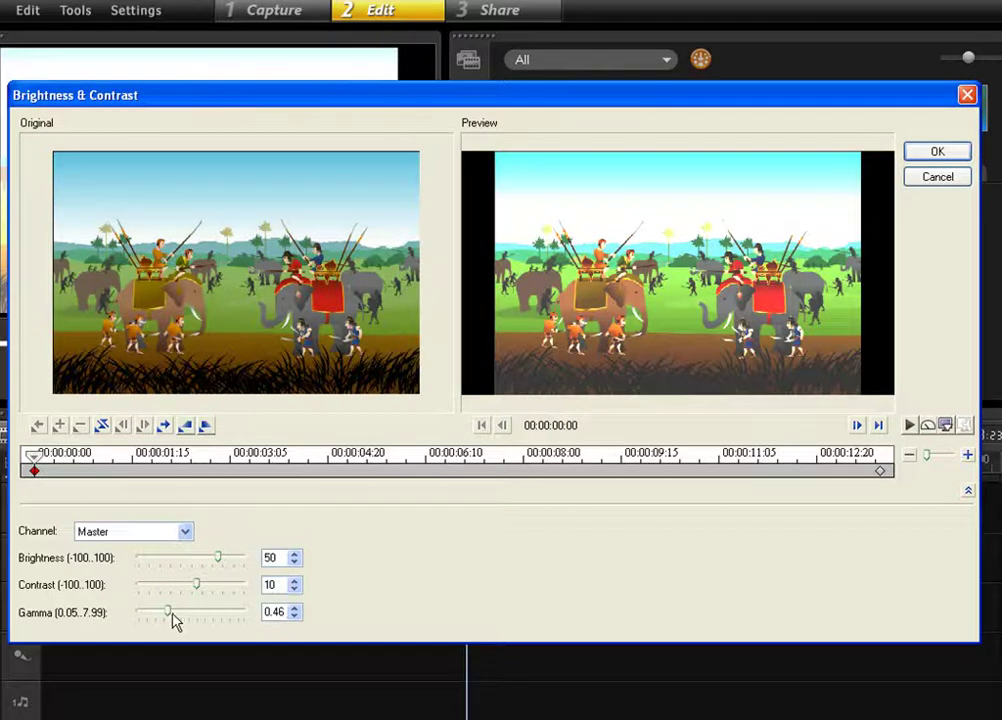
drag(166, 615, 274, 617)
- Set the end keyframe of the Brightness & Contrast filter to brightness 50, contrast 10 and gamma 0.50
drag(35, 465, 921, 521)
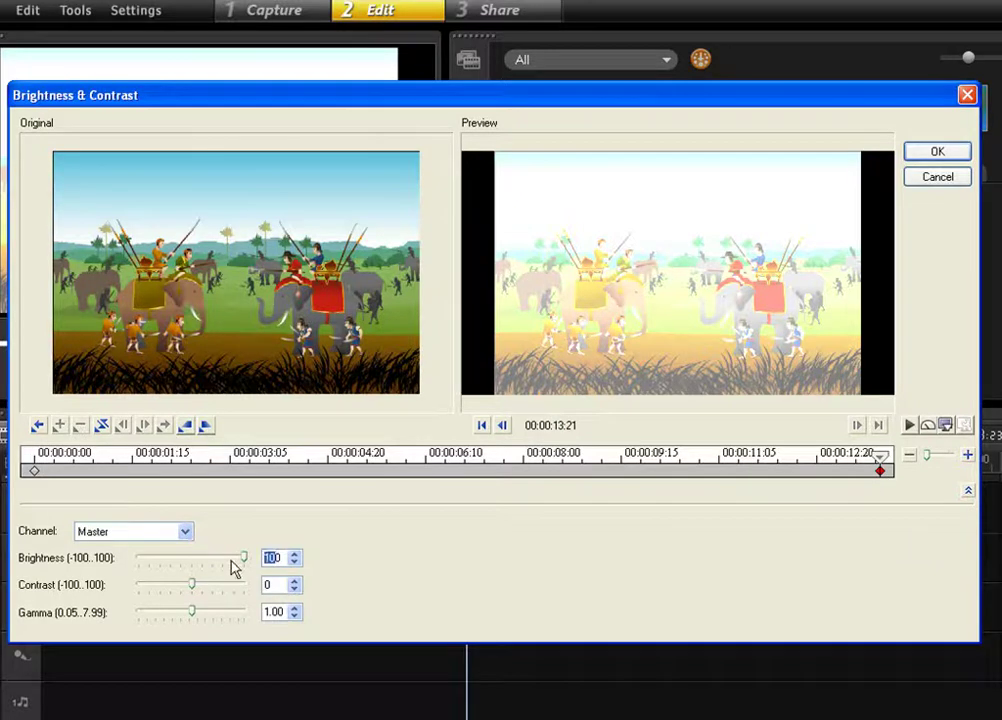
drag(231, 562, 218, 558)
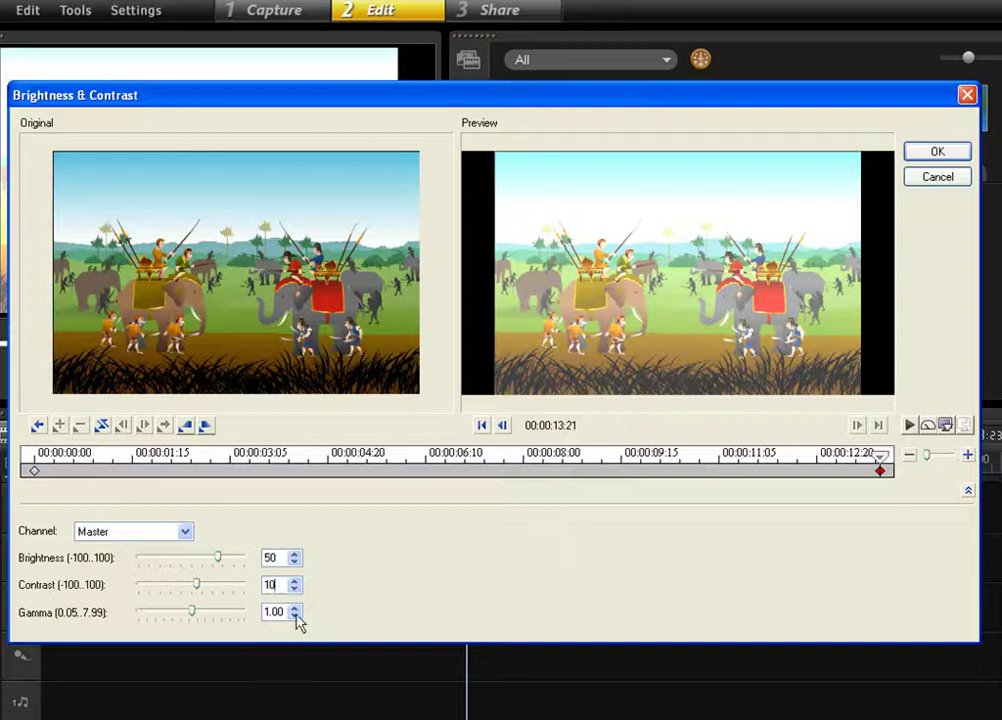
click(277, 612)
text(0.58)
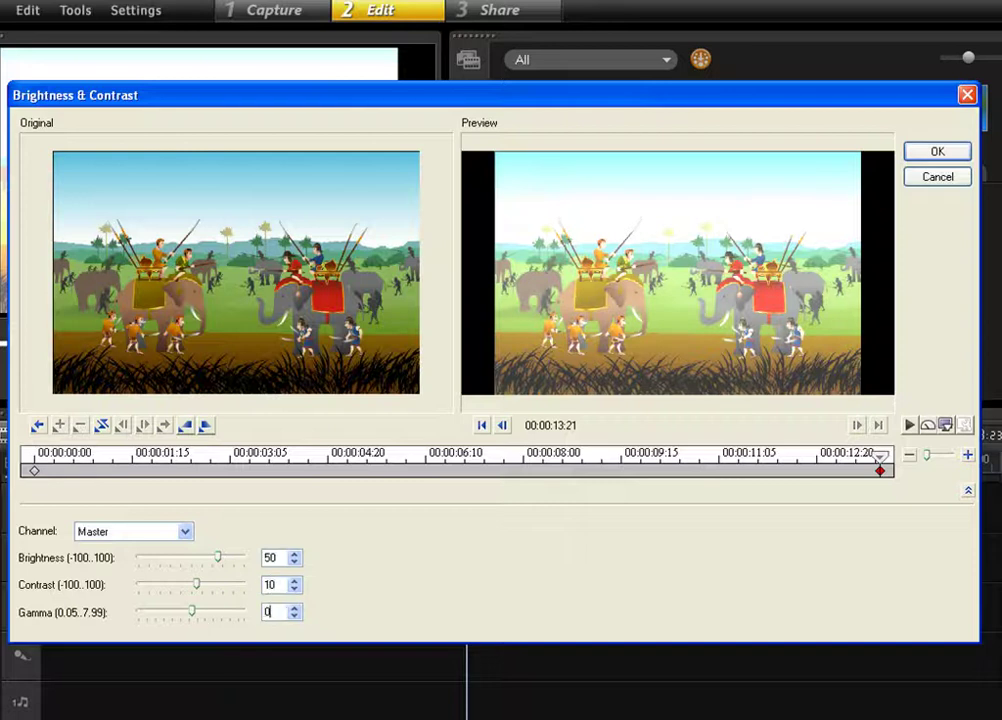
click(272, 584)
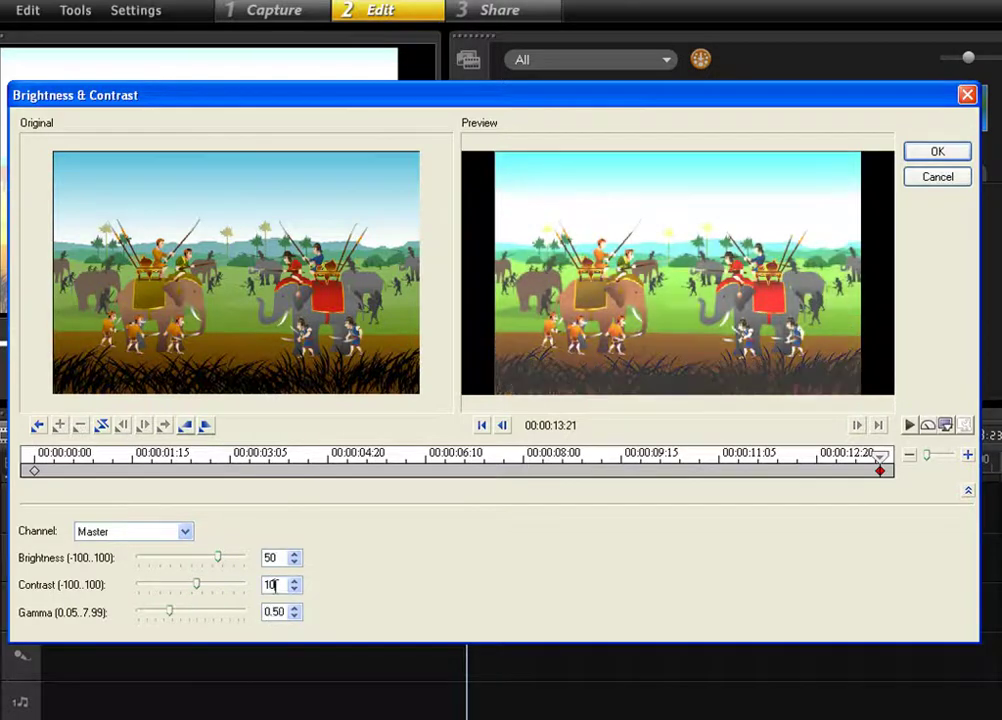
- Scrub through the clip to check the adjusted brightness and accept the customized filter settings
drag(572, 462, 196, 462)
drag(250, 548, 942, 590)
click(962, 155)
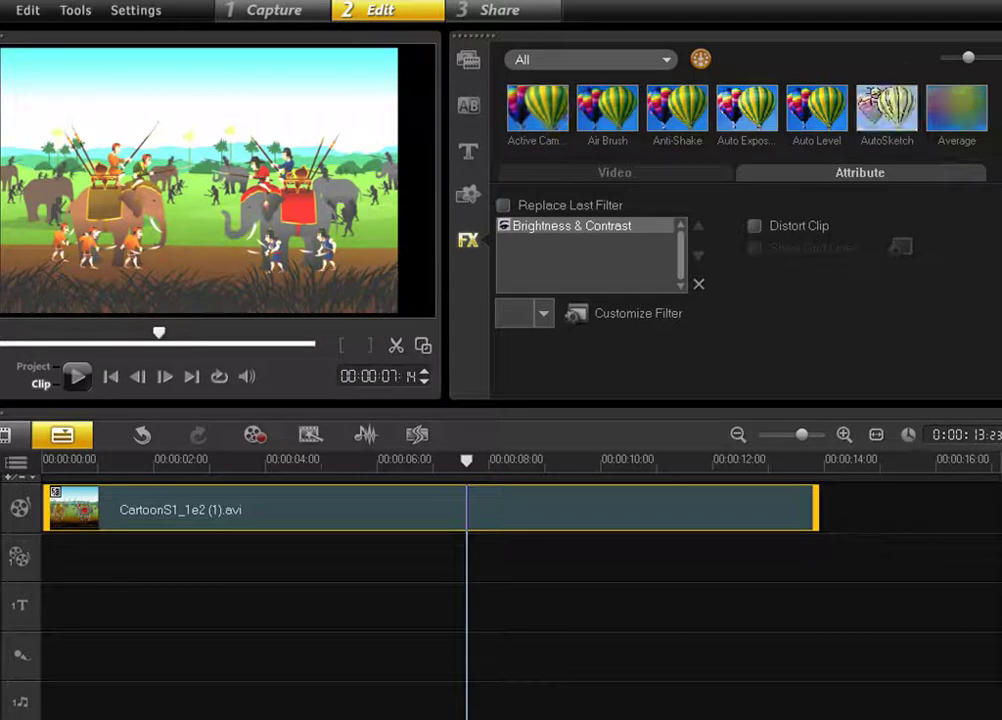
- Browse further through the full filter library and preview filters such as Pixelator, Strobe Motion, Throw Stone and Rotate
scroll(730, 110, down, 4)
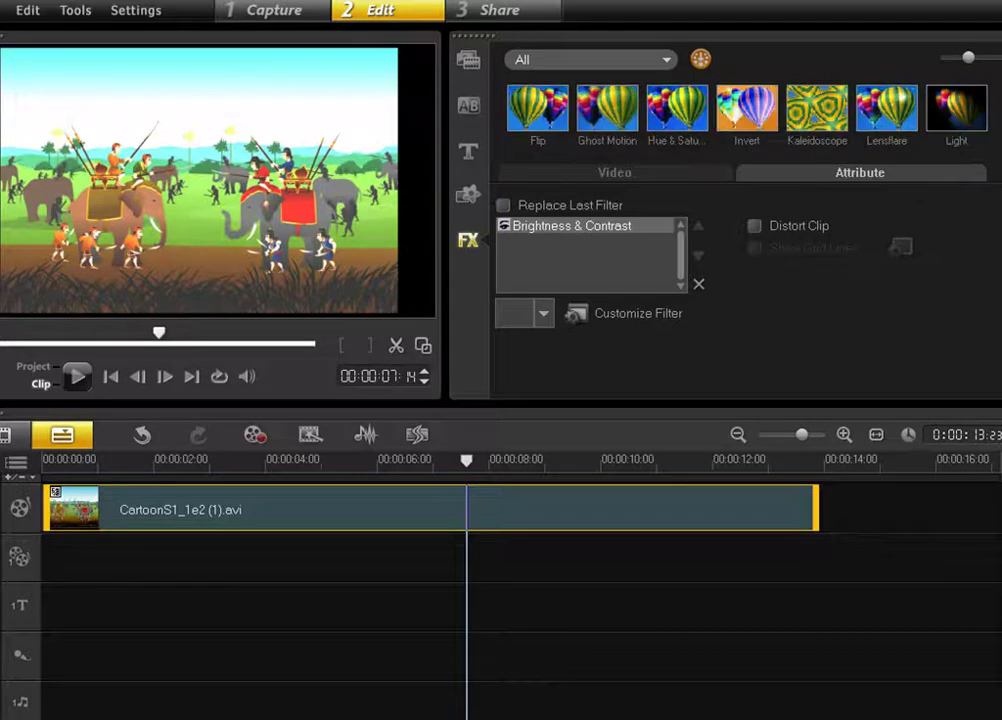
click(990, 210)
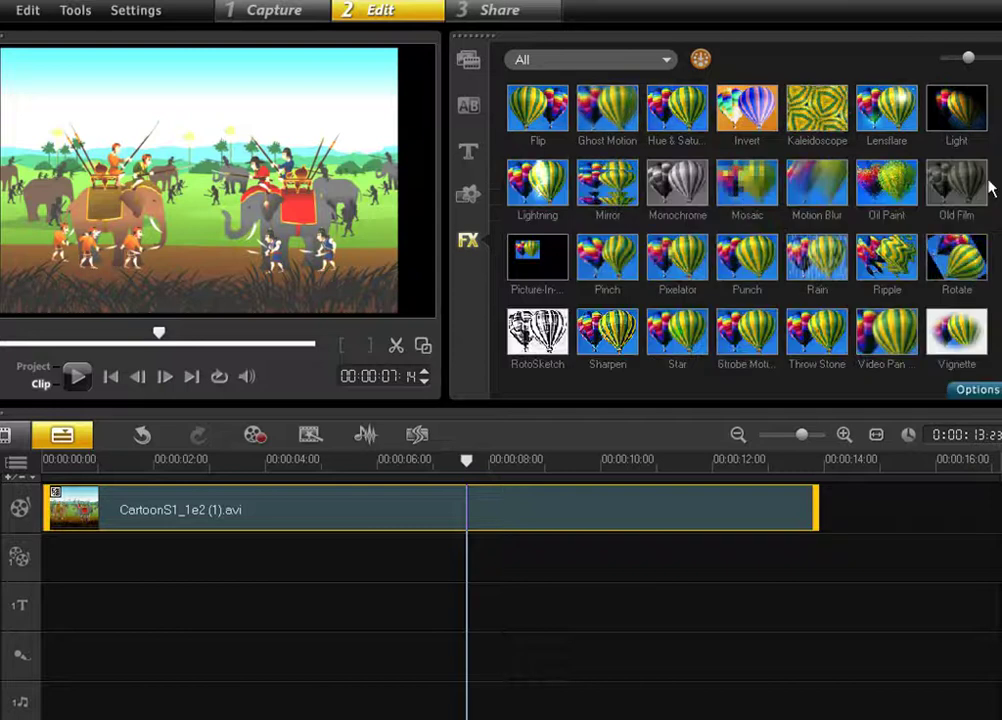
click(688, 197)
click(684, 281)
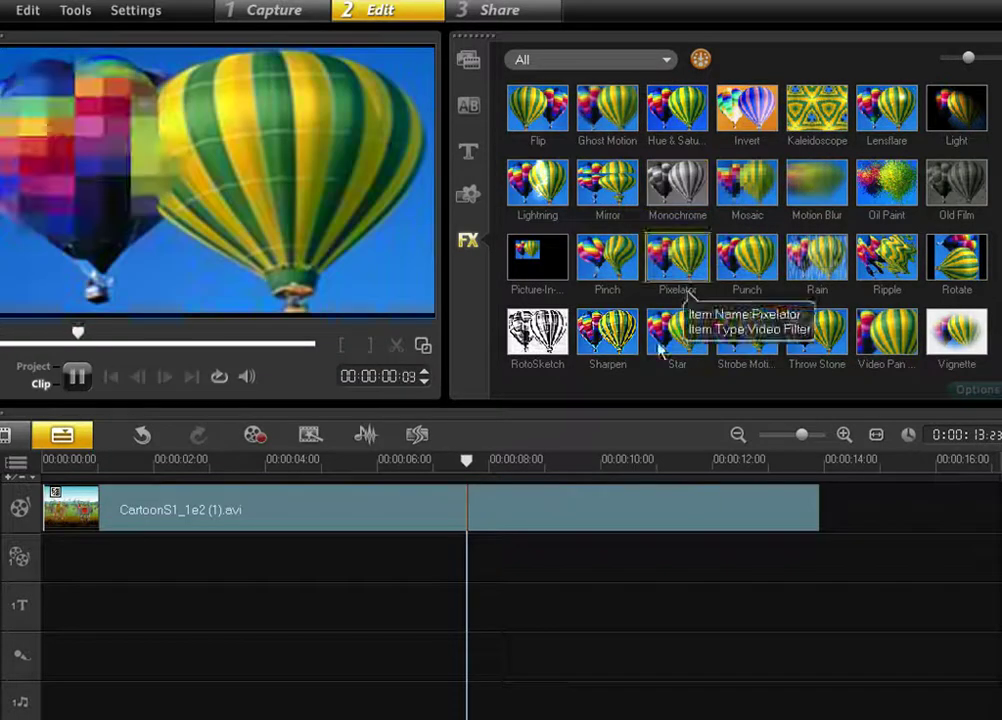
click(630, 322)
click(750, 335)
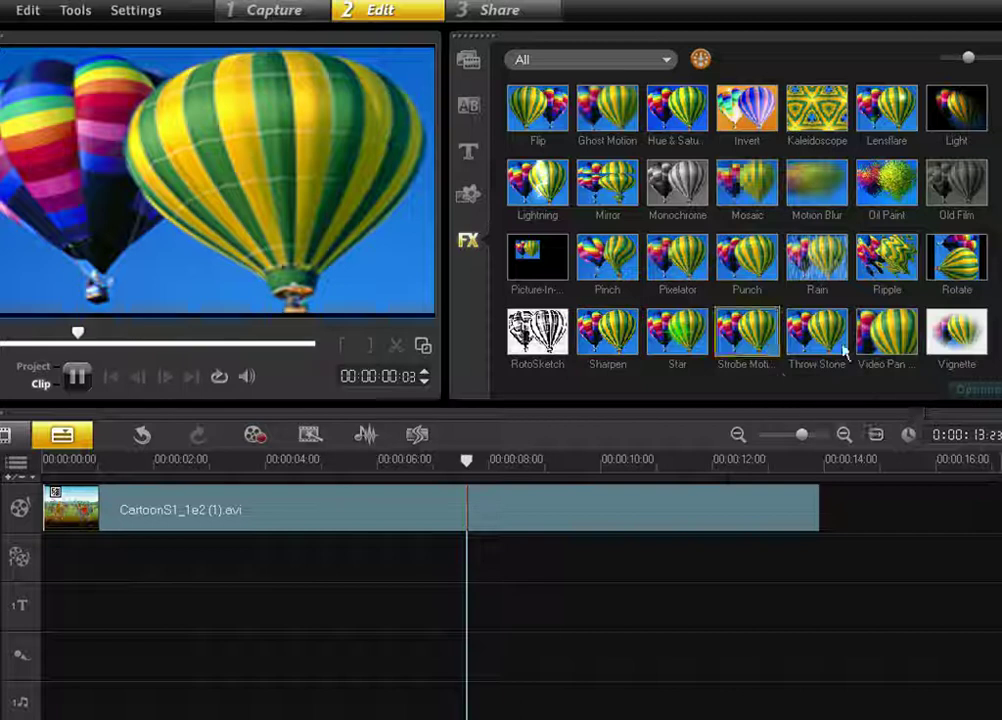
click(817, 335)
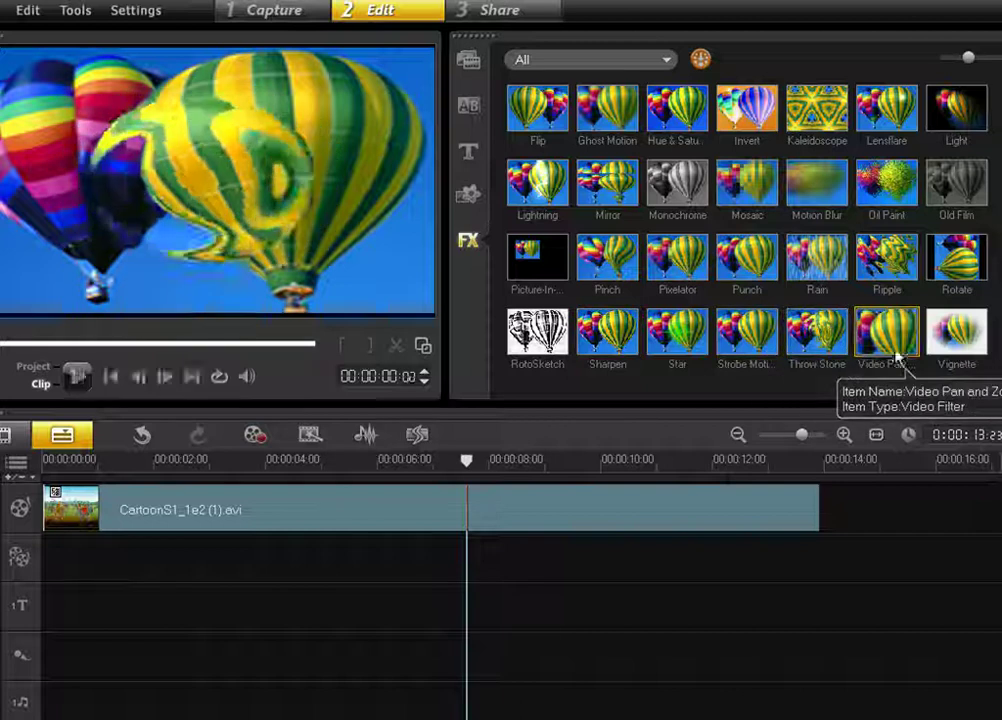
click(965, 262)
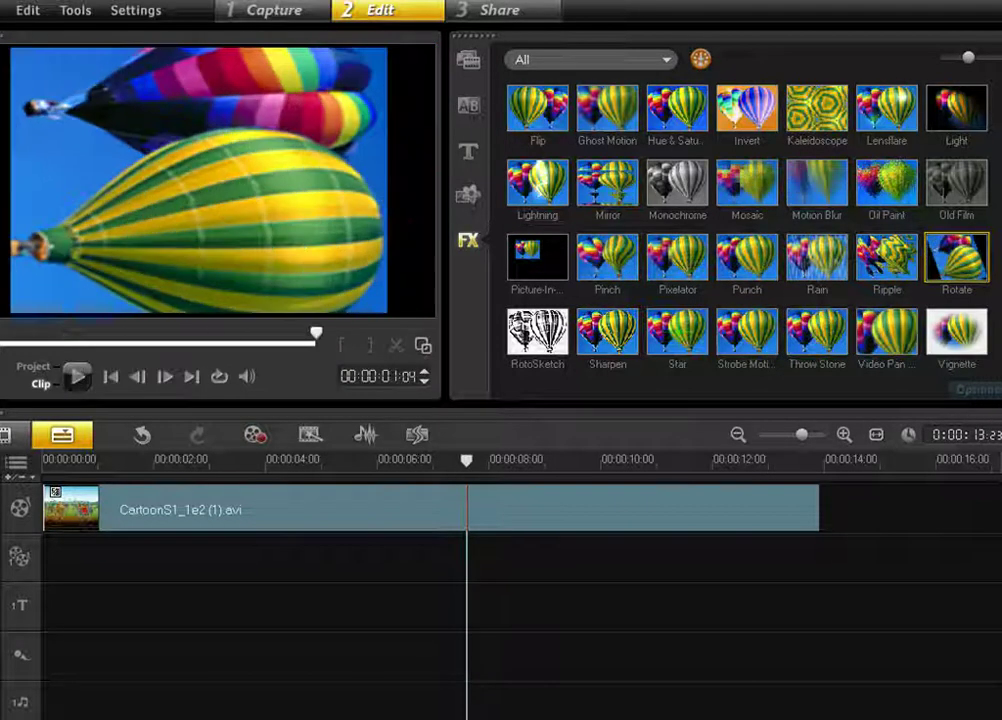
- Preview the Water Color and Wind filters at the end of the filter library
scroll(540, 247, down, 2)
click(540, 250)
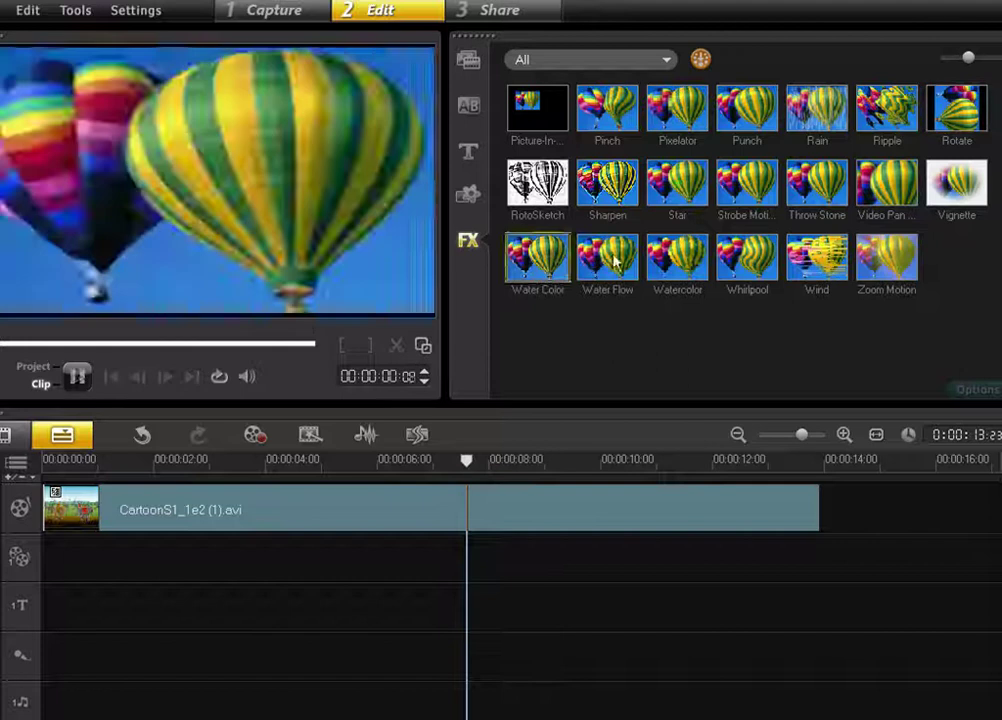
click(834, 276)
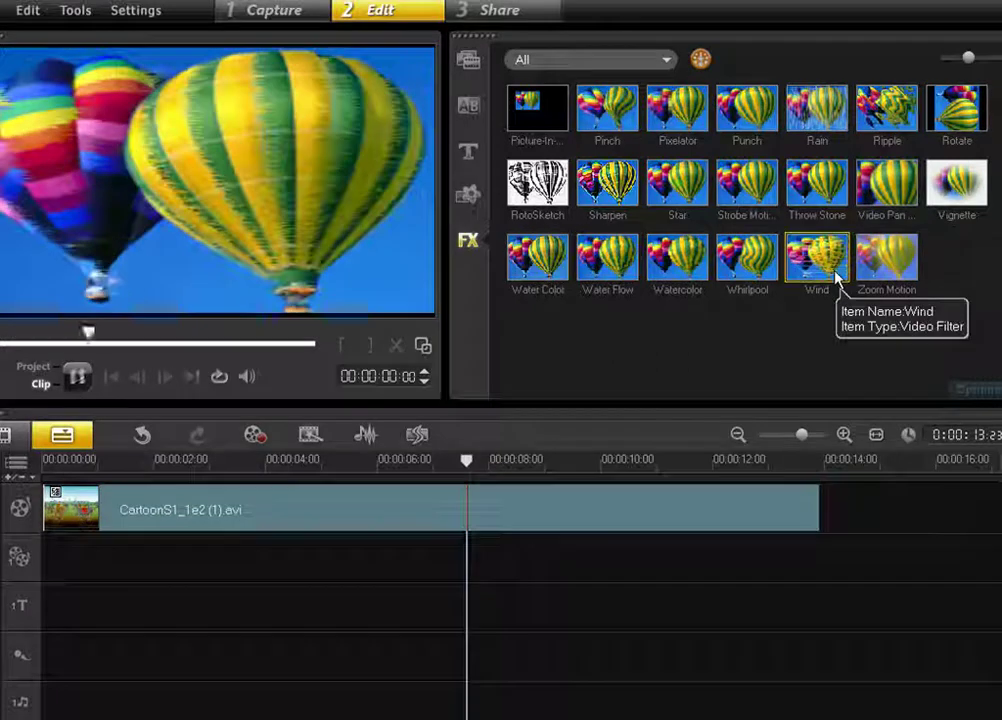